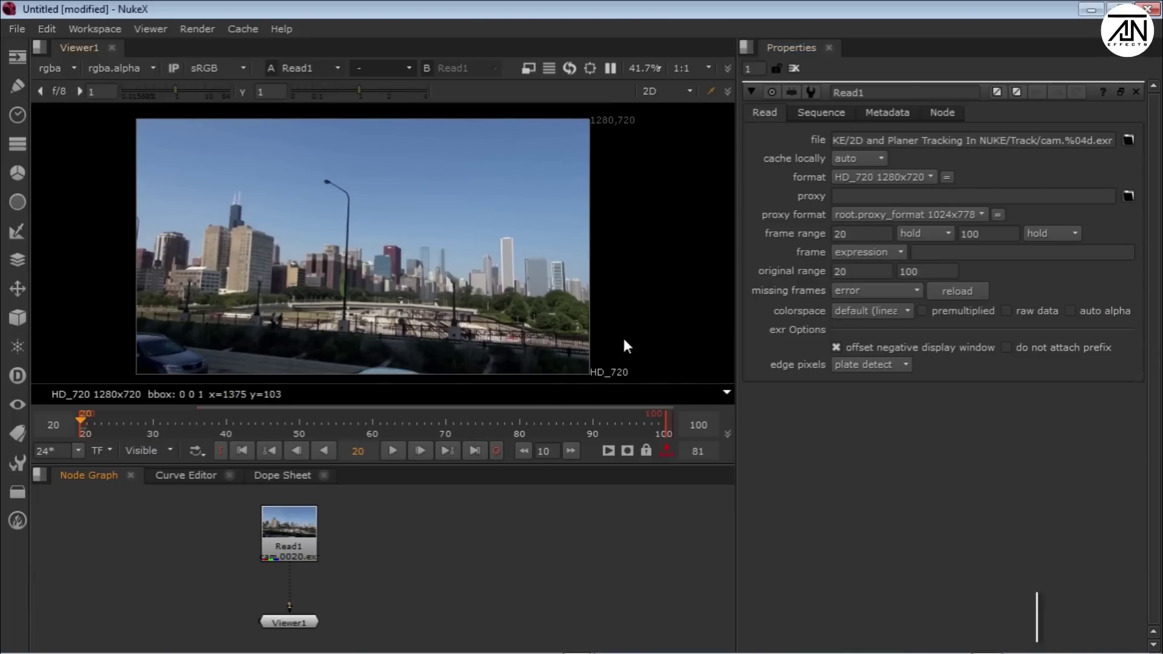
Play the skyline clip in a maximized, fitted viewer and stop at frame 45
key(space)
key(f)
key(l)
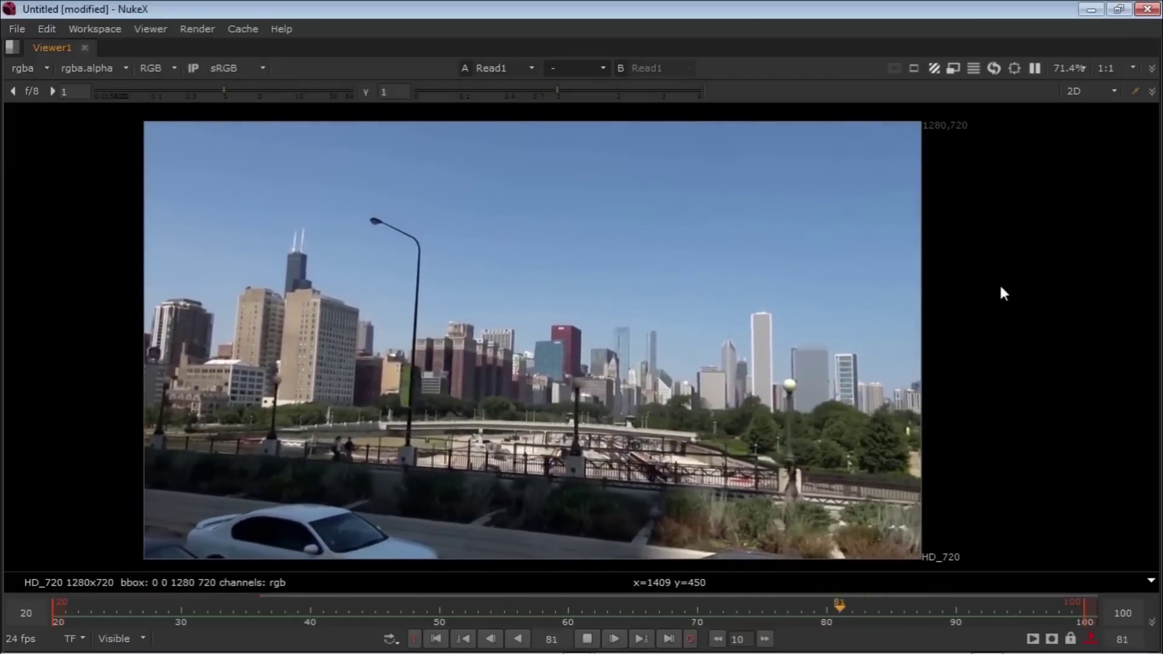
key(k)
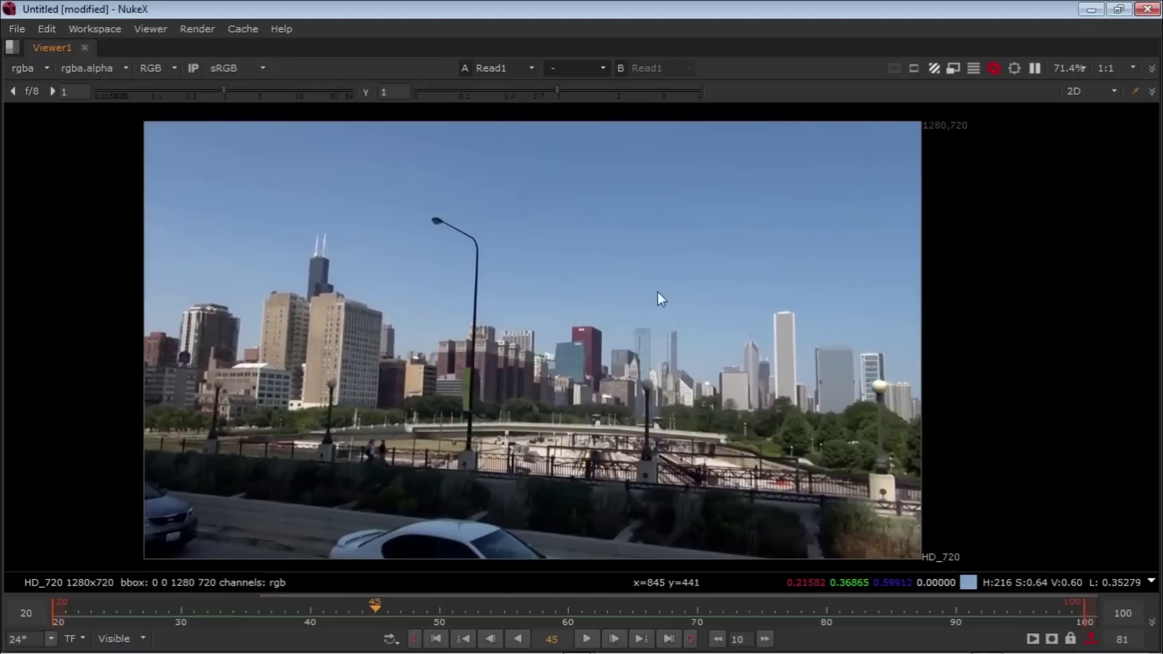
key(space)
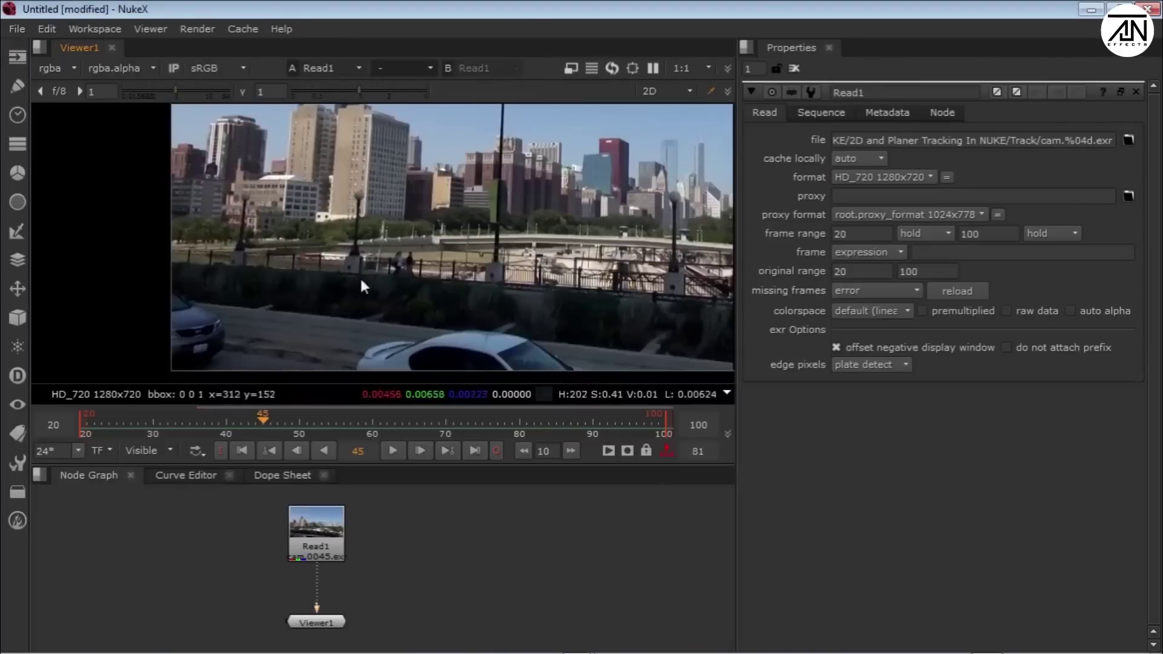
Pan and zoom the viewer and node graph to frame the footage and nodes
mouse_move(360, 277)
middle_down()
mouse_move(209, 305)
mouse_move(414, 332)
mouse_move(342, 301)
mouse_move(392, 250)
mouse_move(362, 263)
middle_up()
scroll(410, 323, down, 1)
scroll(365, 270, down, 1)
scroll(362, 263, down, 1)
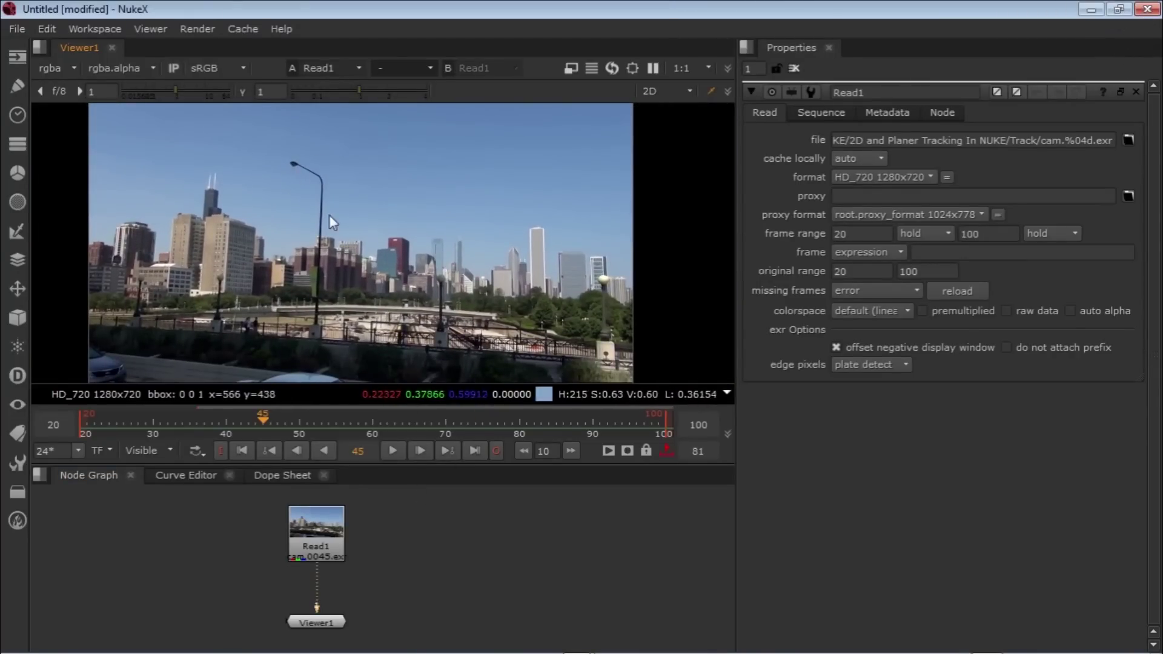
middle_drag(421, 559, 427, 560)
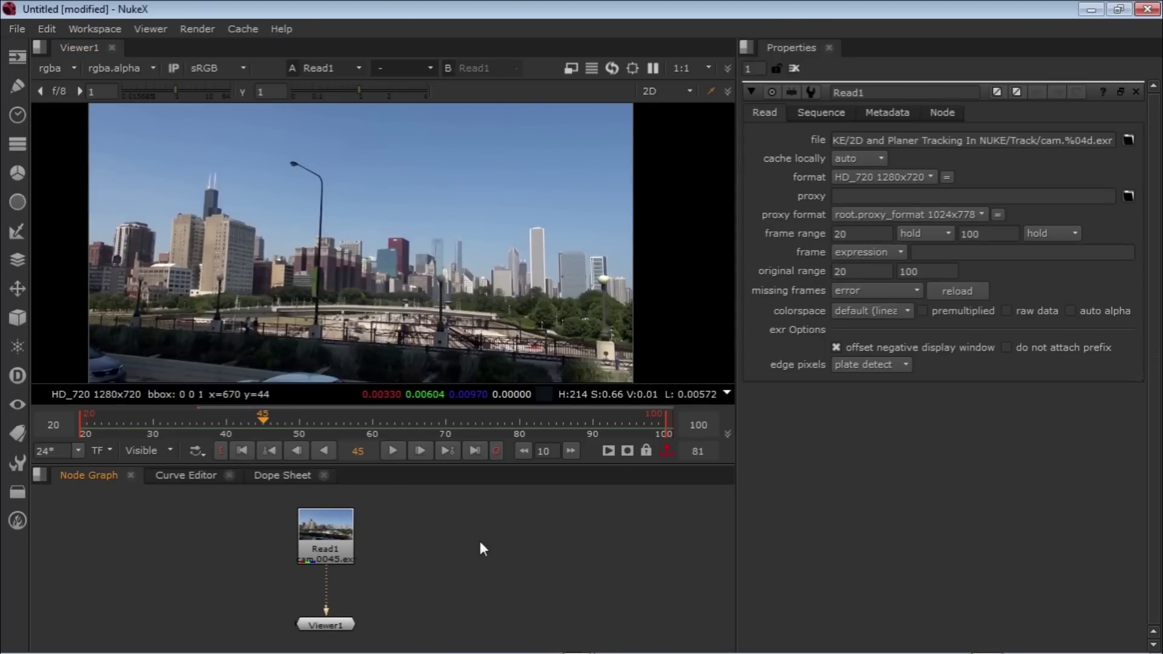
Create a Tracker node and connect its input to Read1
key(Tab)
text(tra)
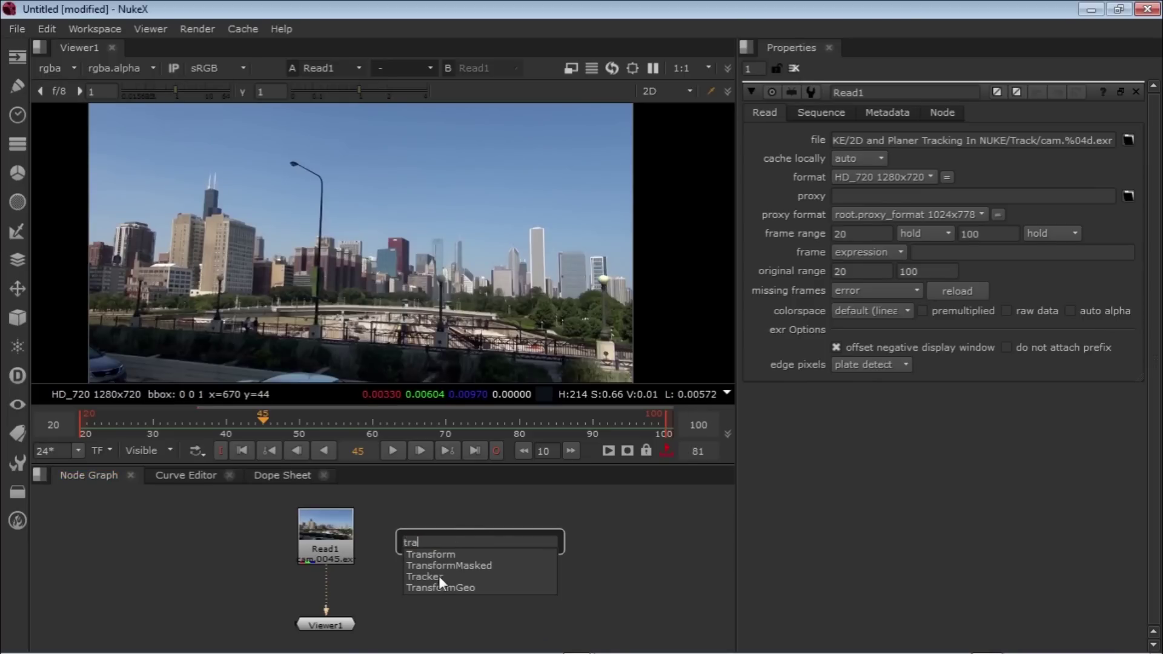
click(446, 578)
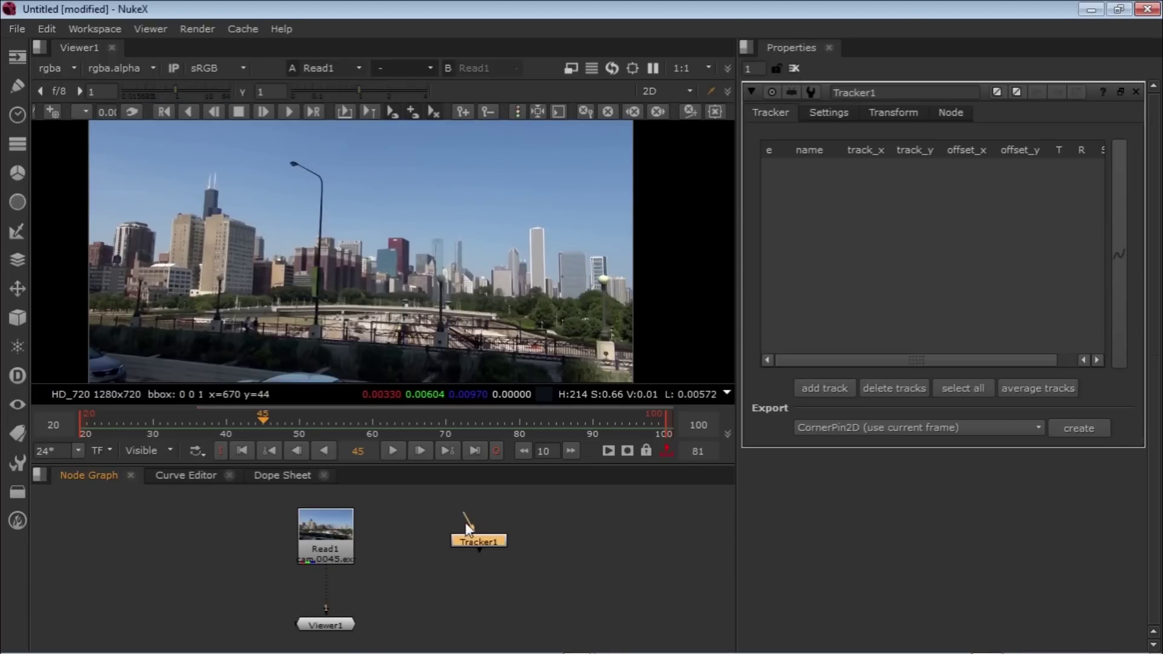
drag(328, 523, 328, 523)
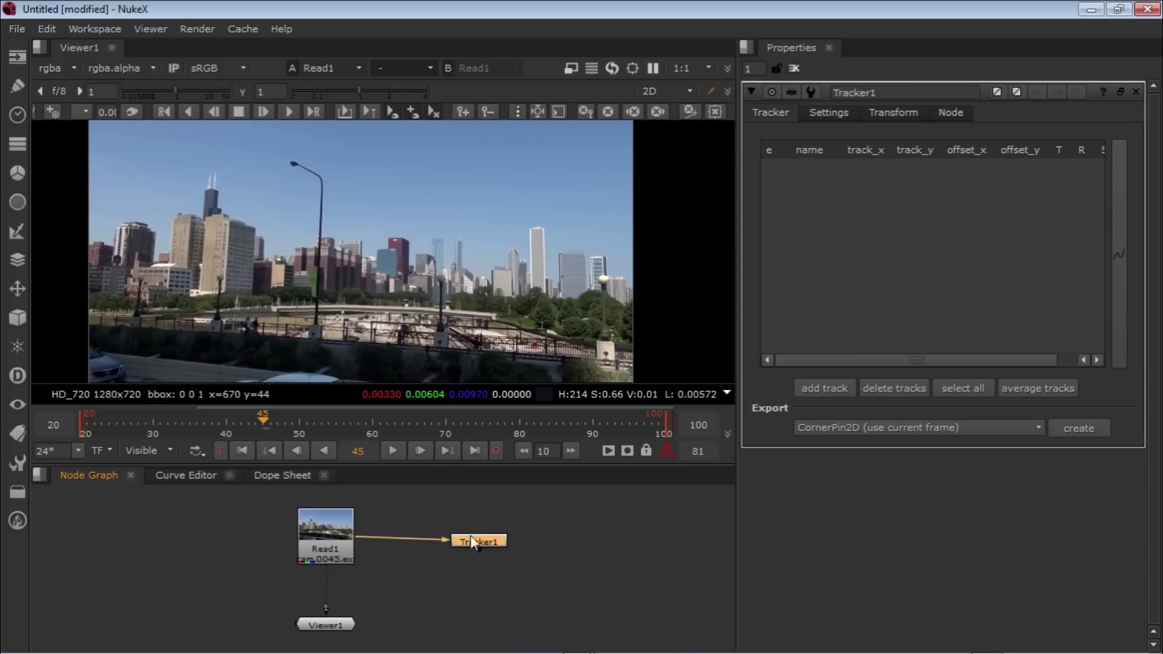
Add track 1 on the lamp-post bend with a tight pattern and enlarged search area
click(821, 388)
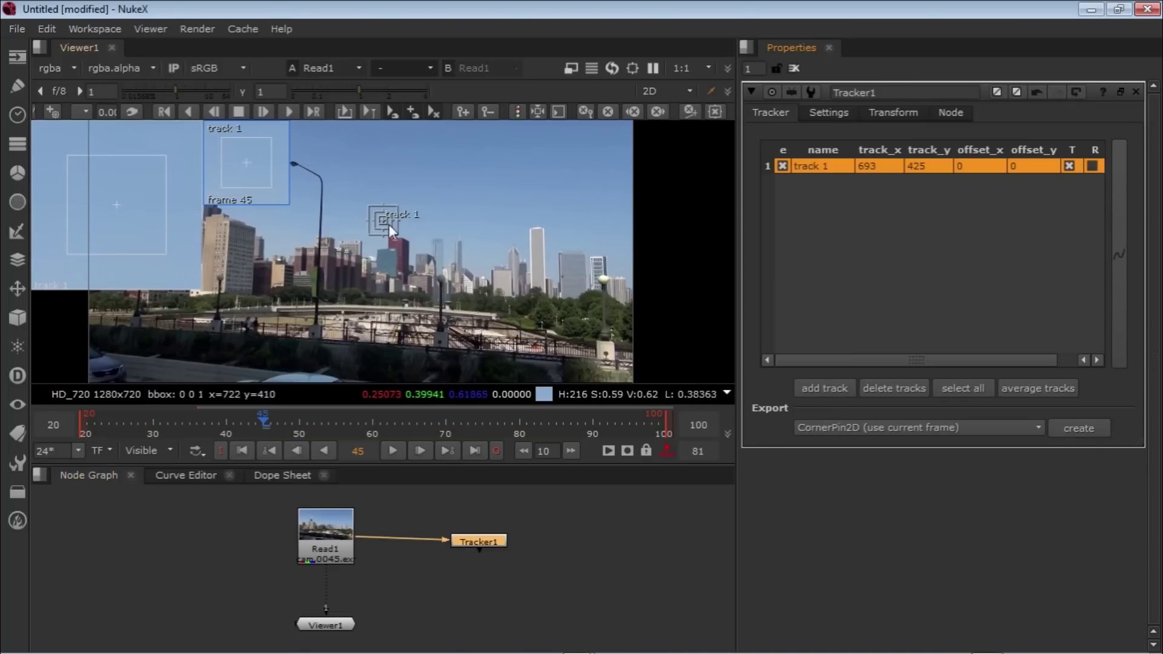
middle_drag(365, 278, 470, 303)
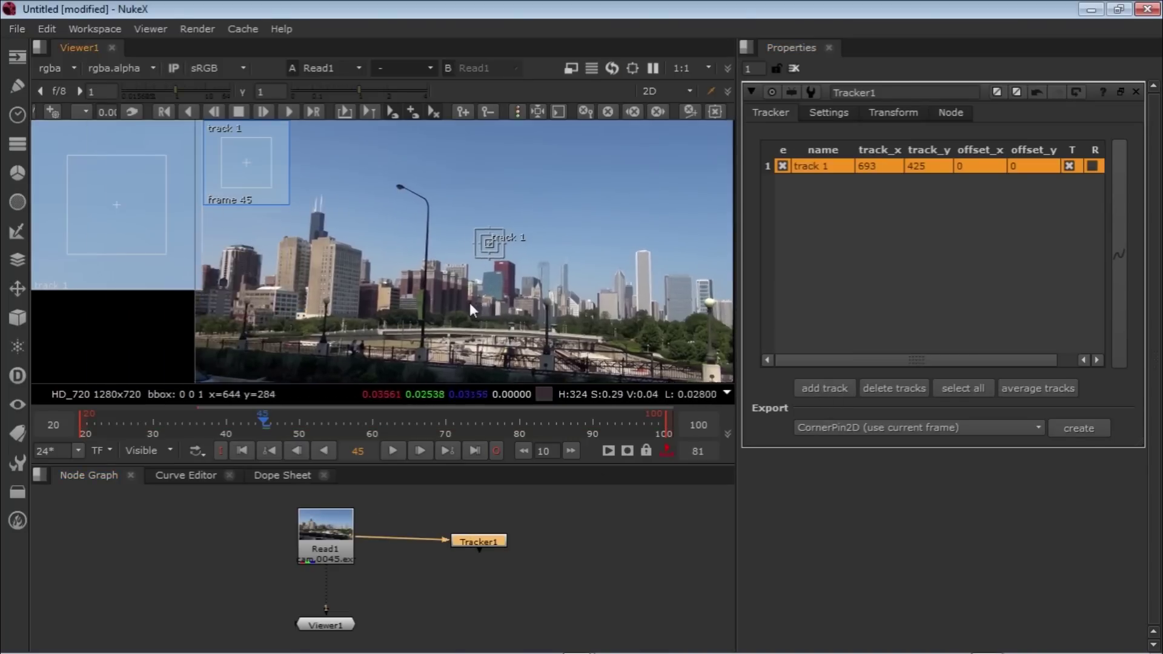
click(490, 245)
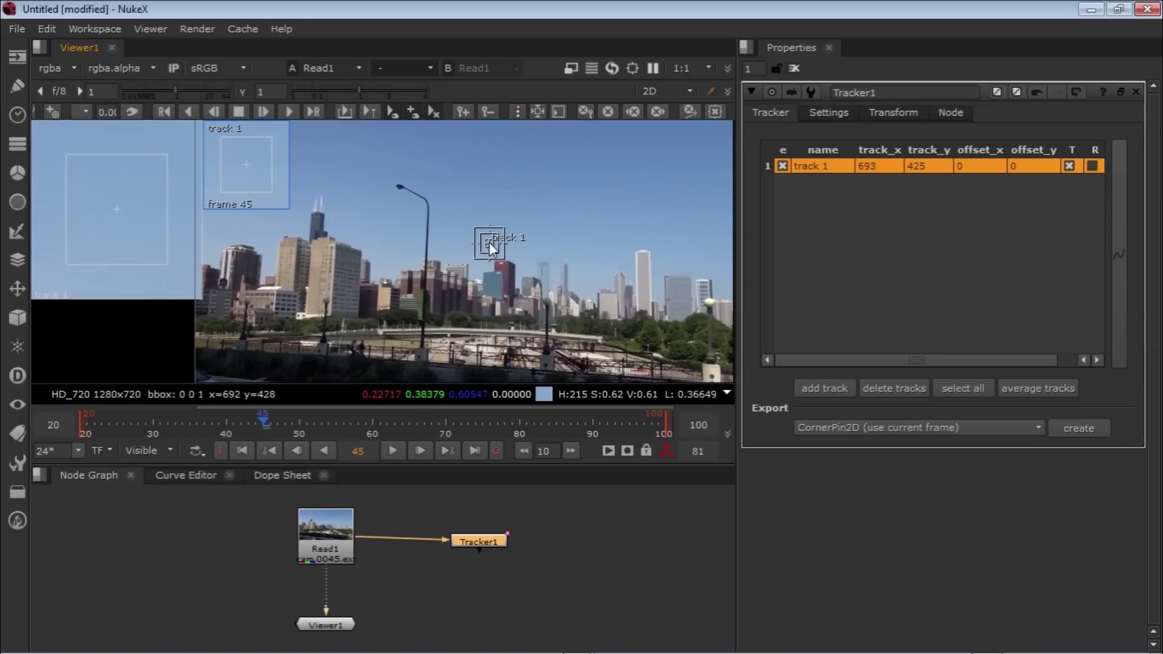
scroll(490, 244, up, 4)
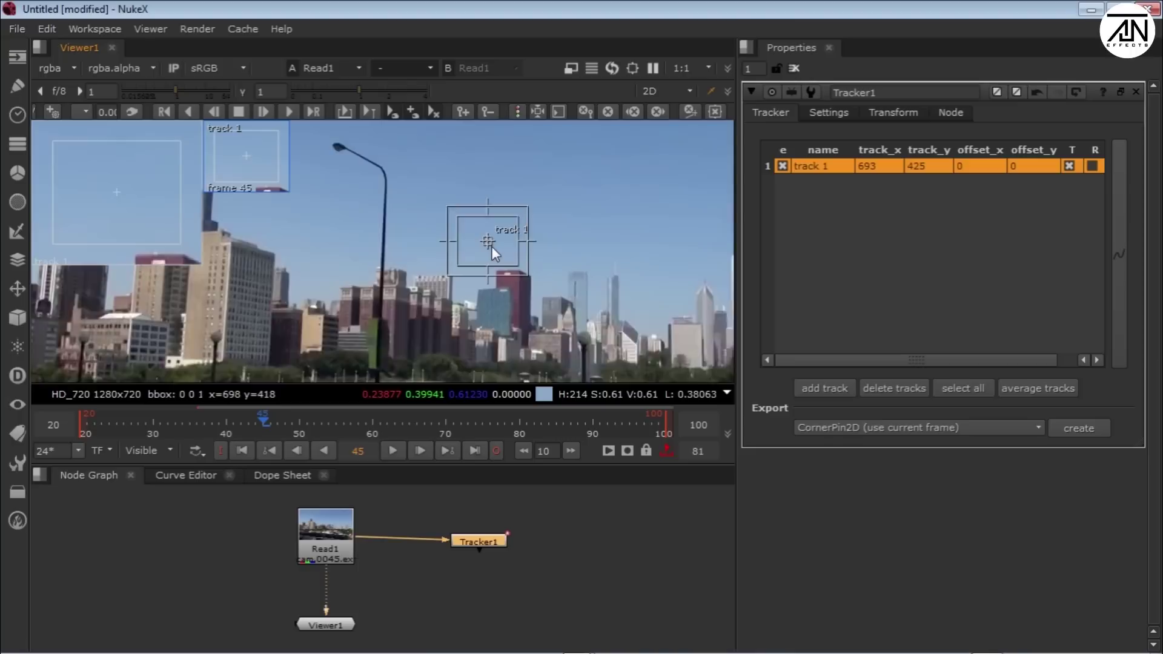
middle_drag(487, 282, 502, 330)
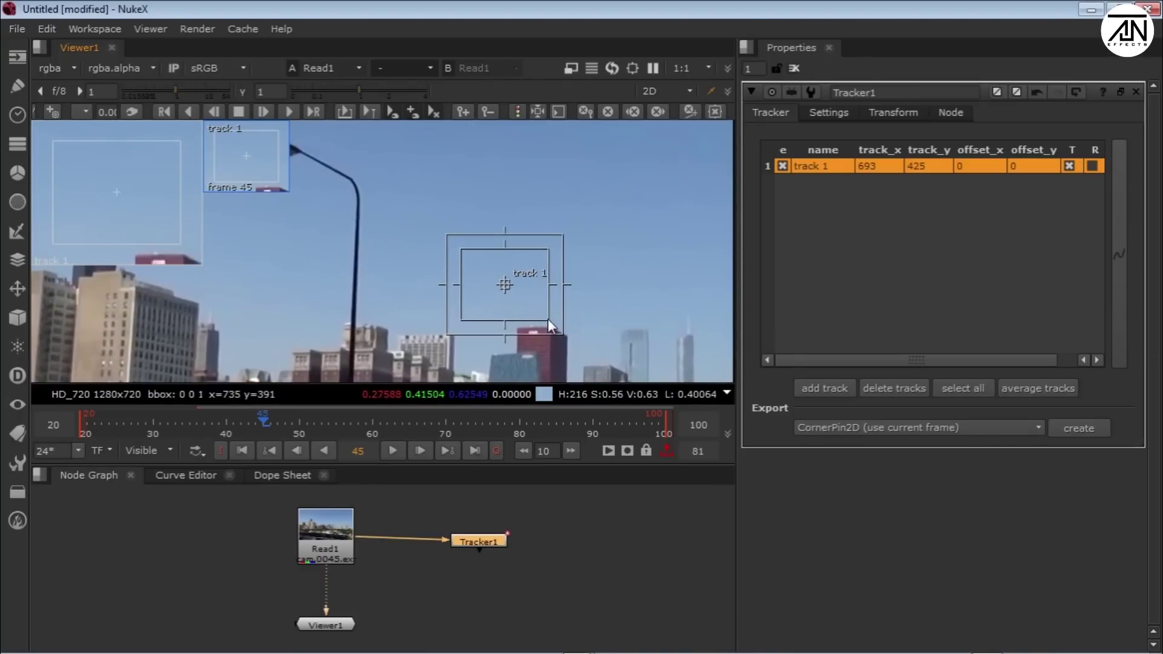
drag(548, 318, 531, 314)
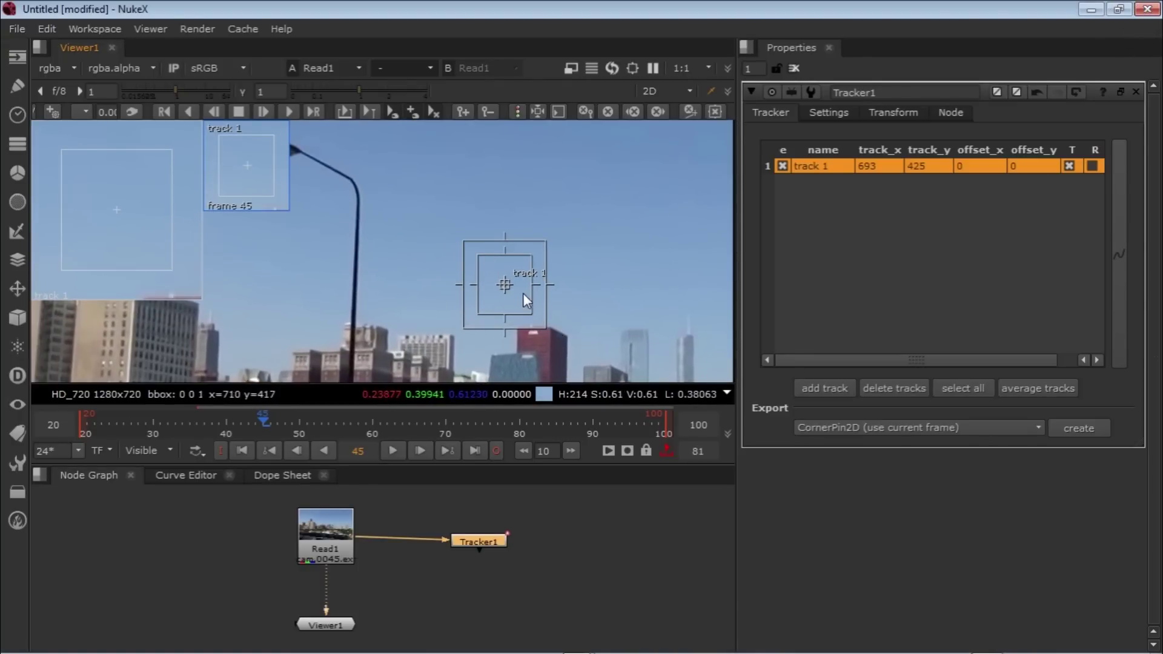
drag(499, 286, 289, 151)
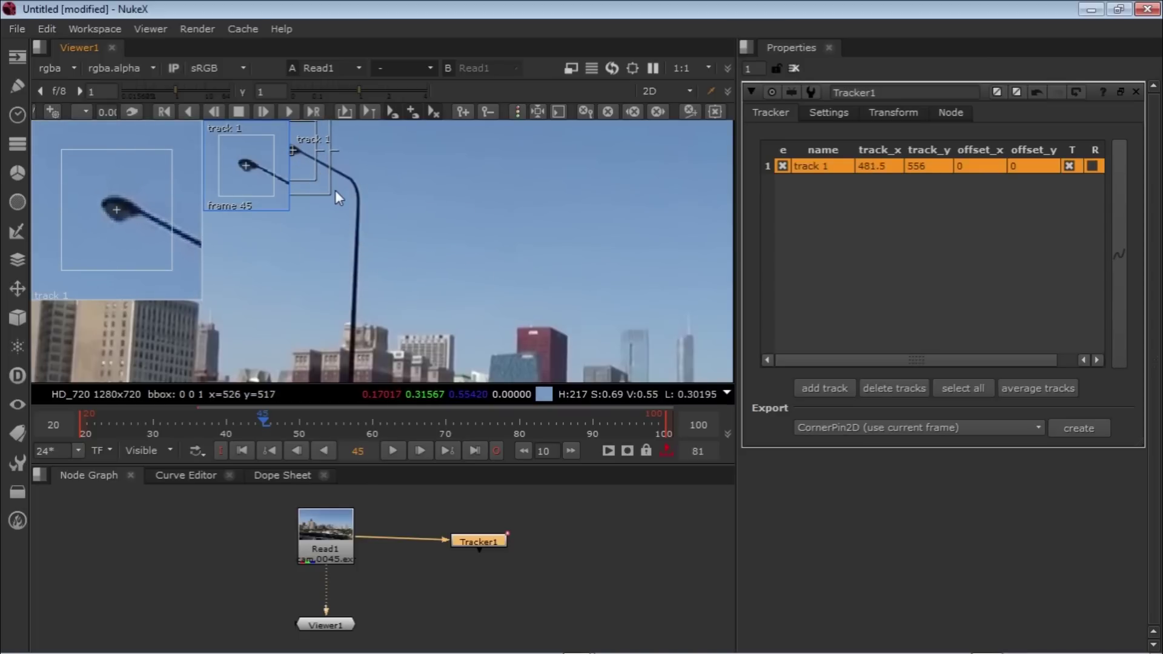
middle_drag(337, 195, 426, 238)
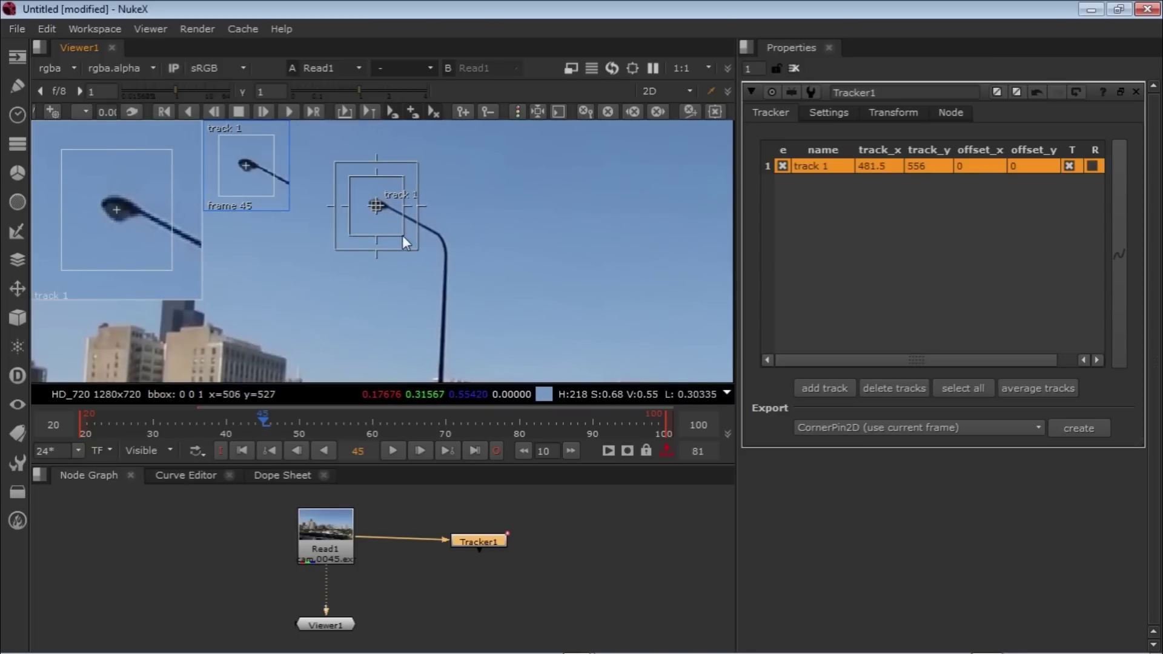
drag(403, 235, 390, 220)
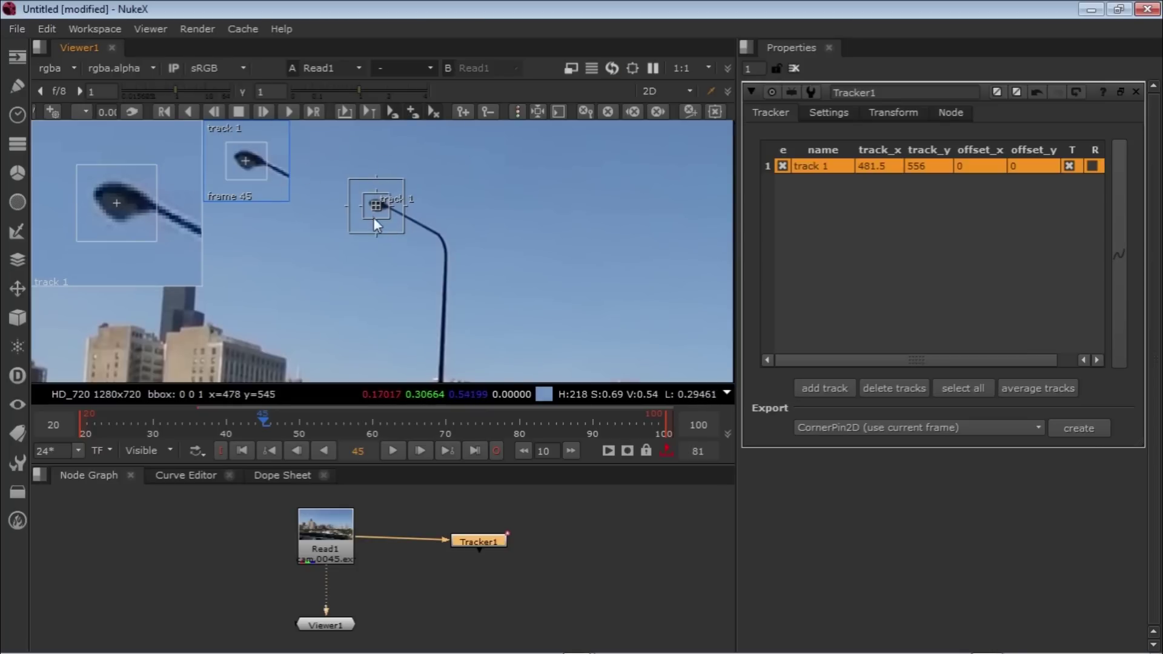
drag(402, 234, 410, 237)
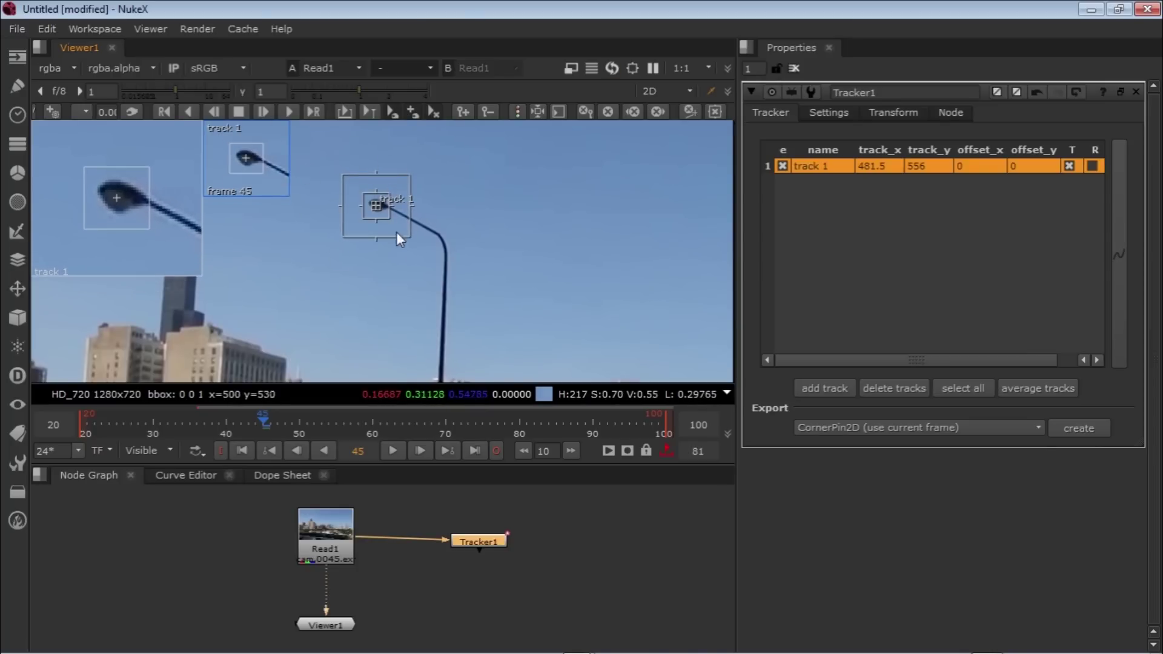
drag(405, 234, 409, 239)
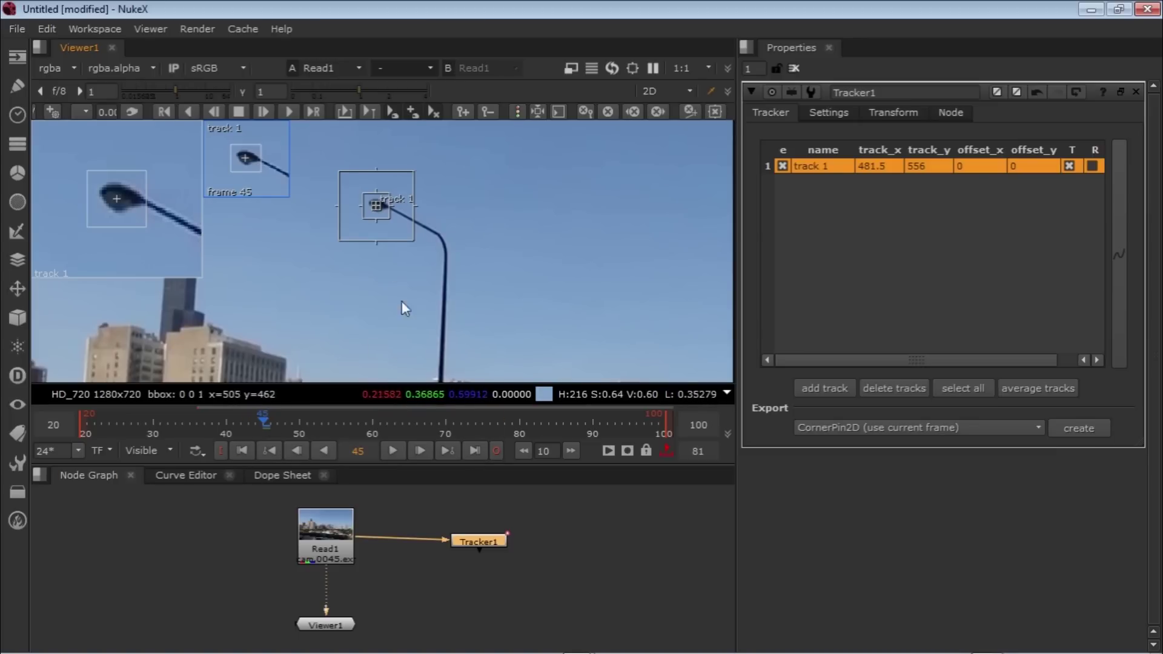
Track the lamp feature backward to frame 20
scroll(412, 300, down, 5)
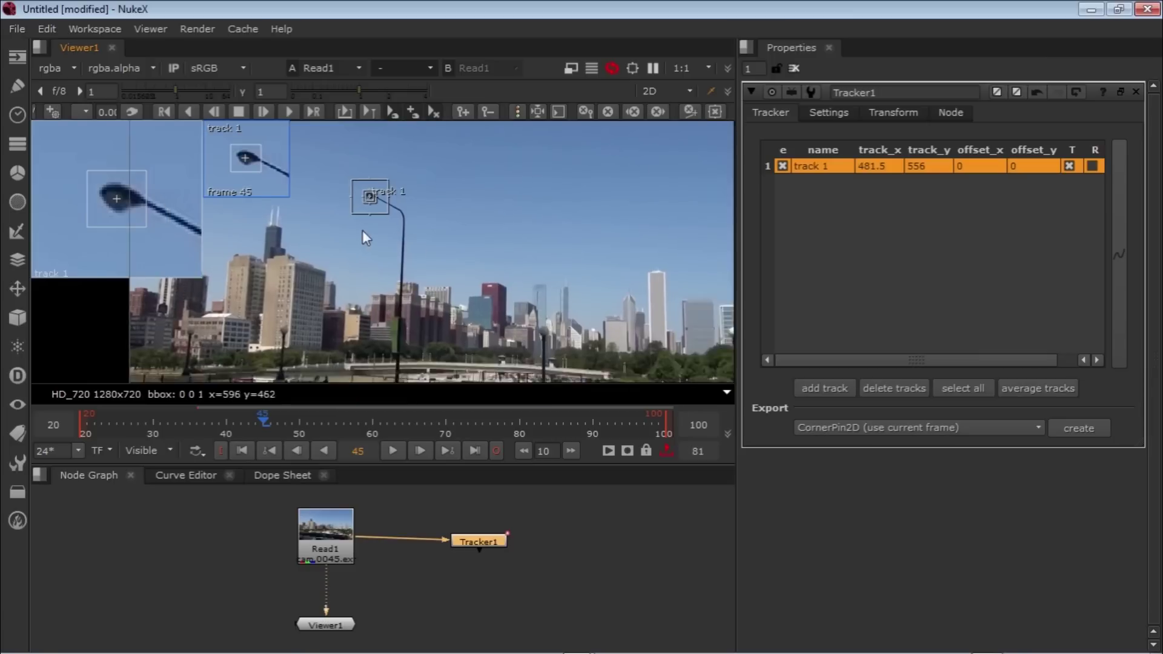
scroll(411, 257, down, 3)
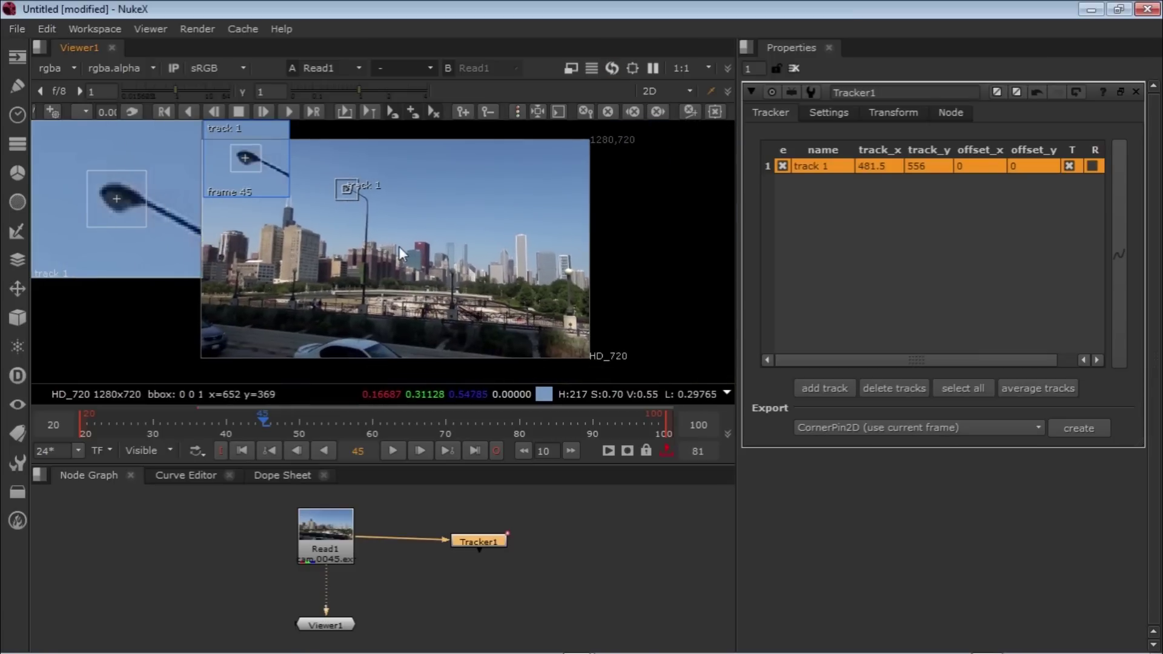
key(j)
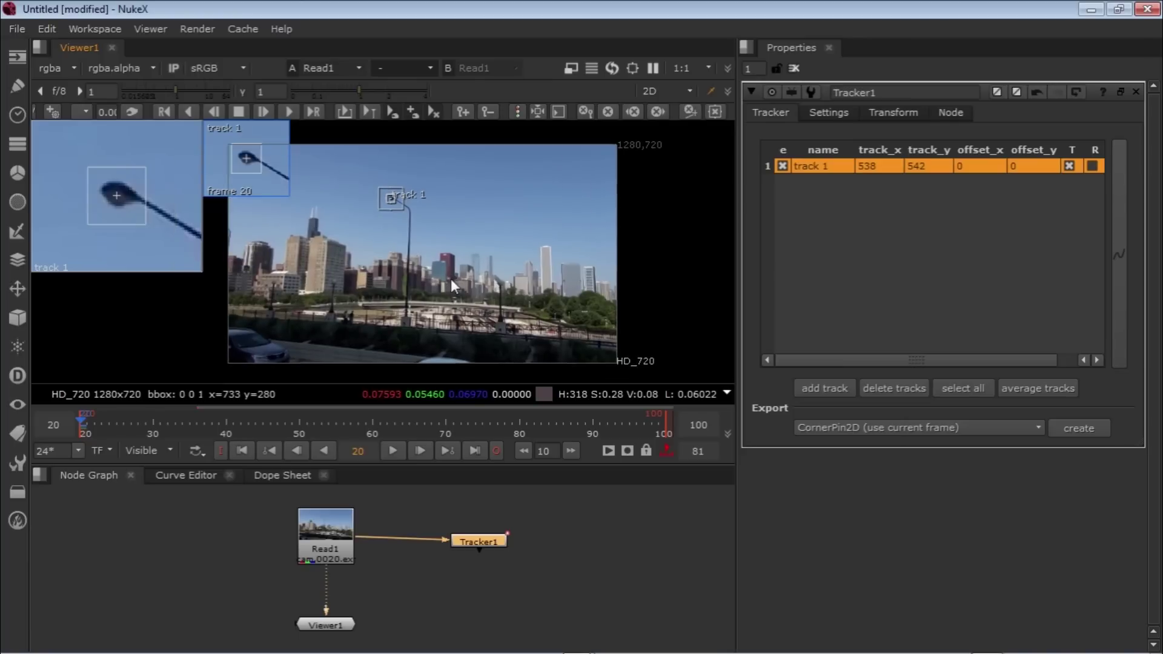
middle_drag(451, 279, 495, 277)
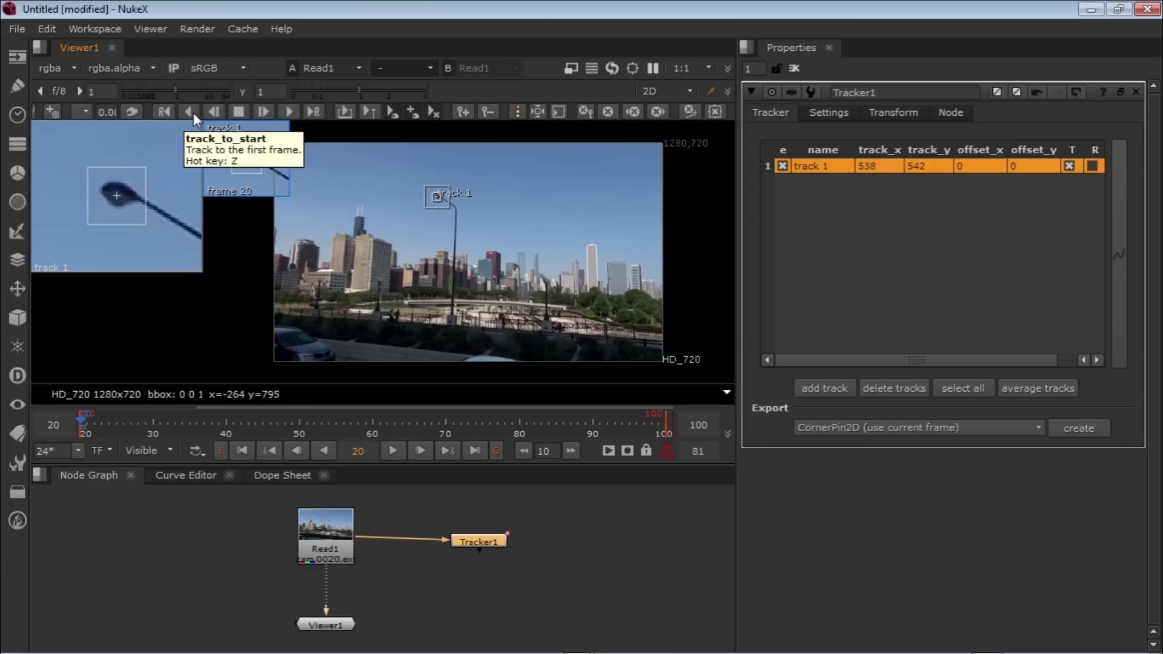
Track the streetlight forward to frame 100, then scrub back to frame 46 to review the path
click(289, 112)
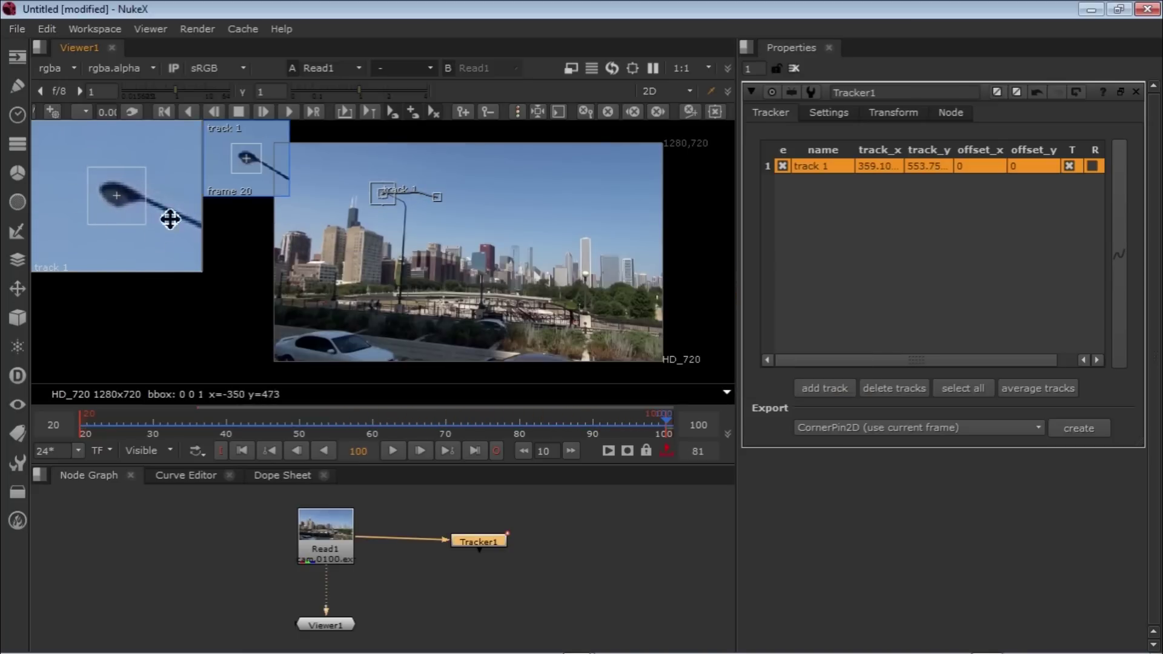
scroll(456, 234, up, 3)
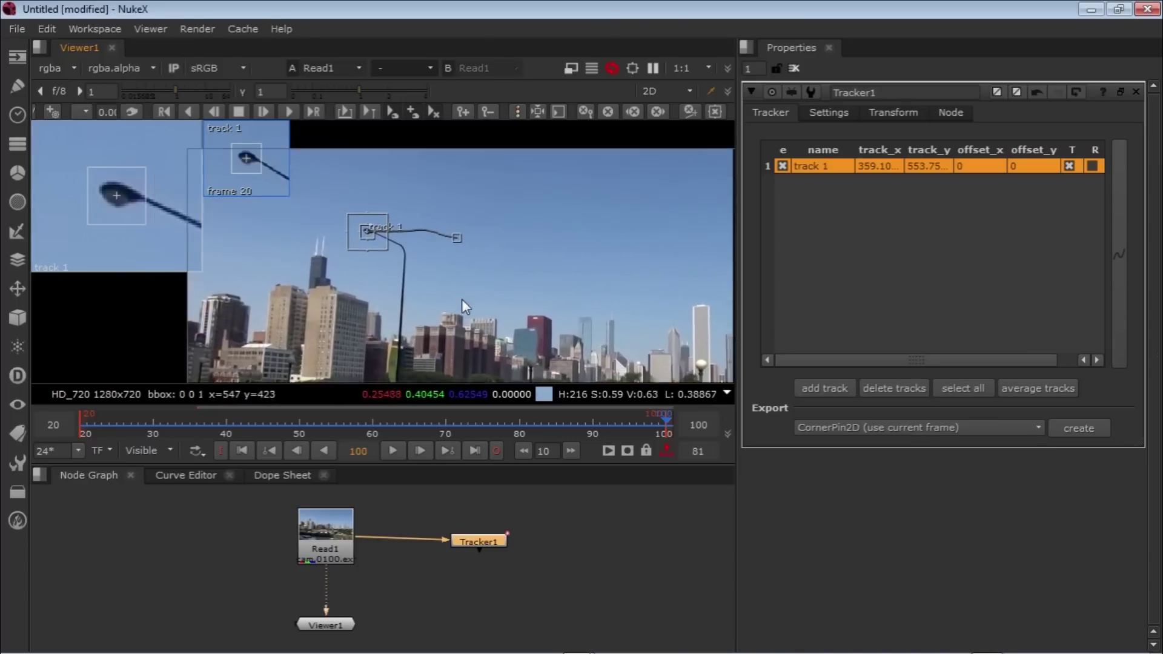
scroll(462, 301, up, 2)
middle_drag(463, 304, 511, 326)
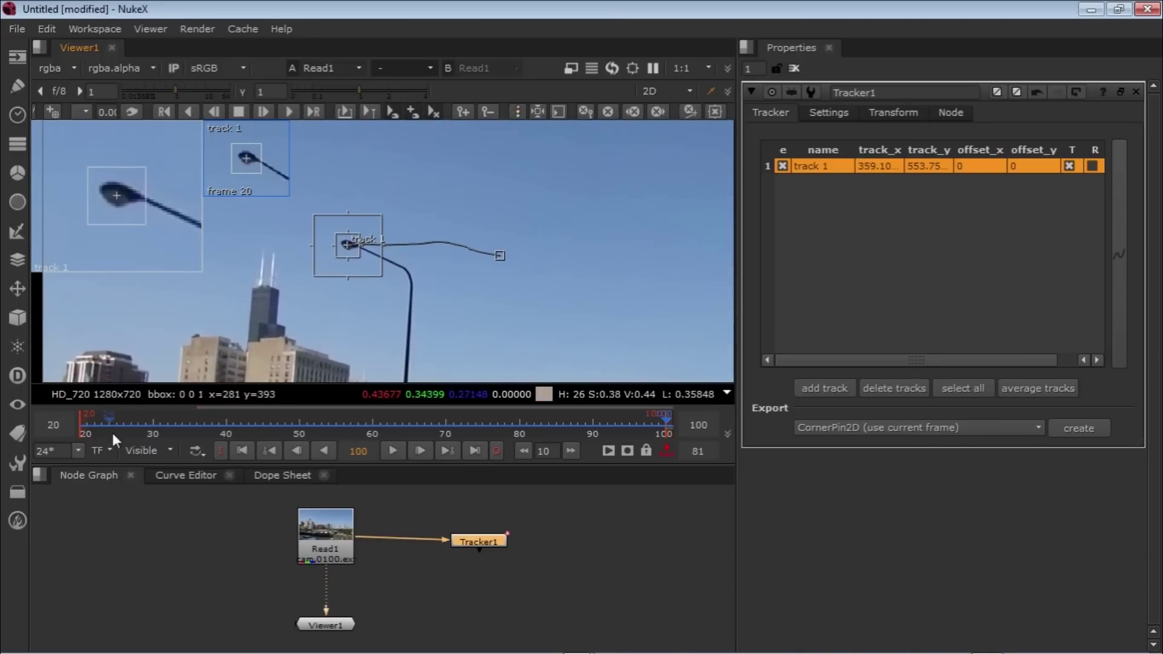
drag(657, 417, 153, 425)
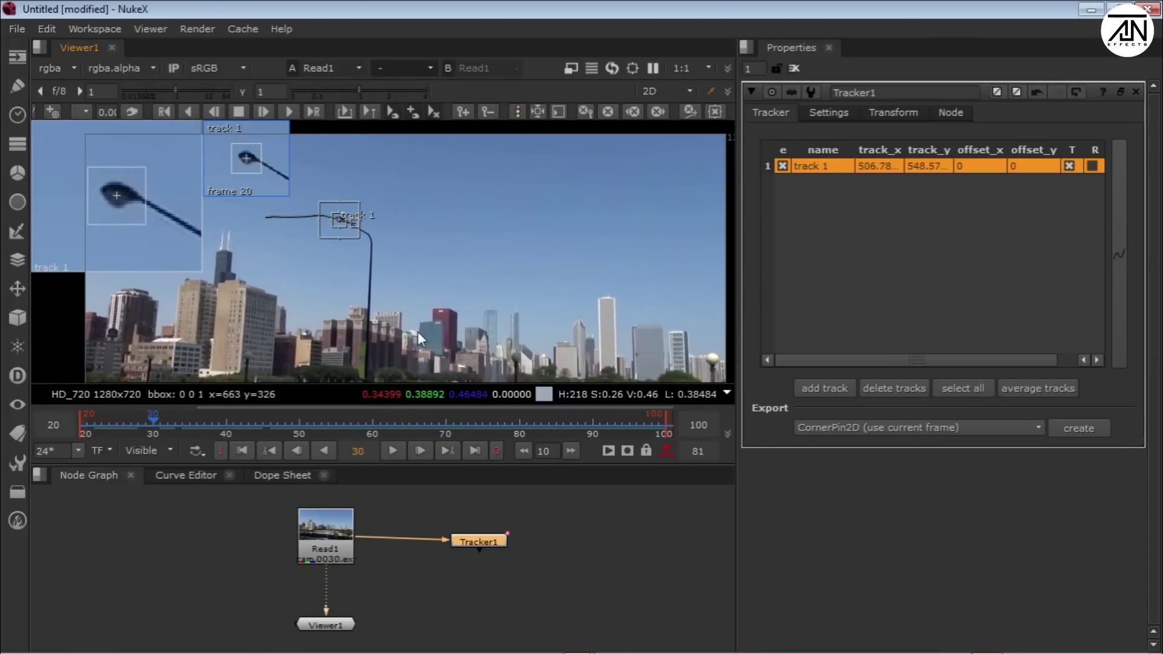
key(space)
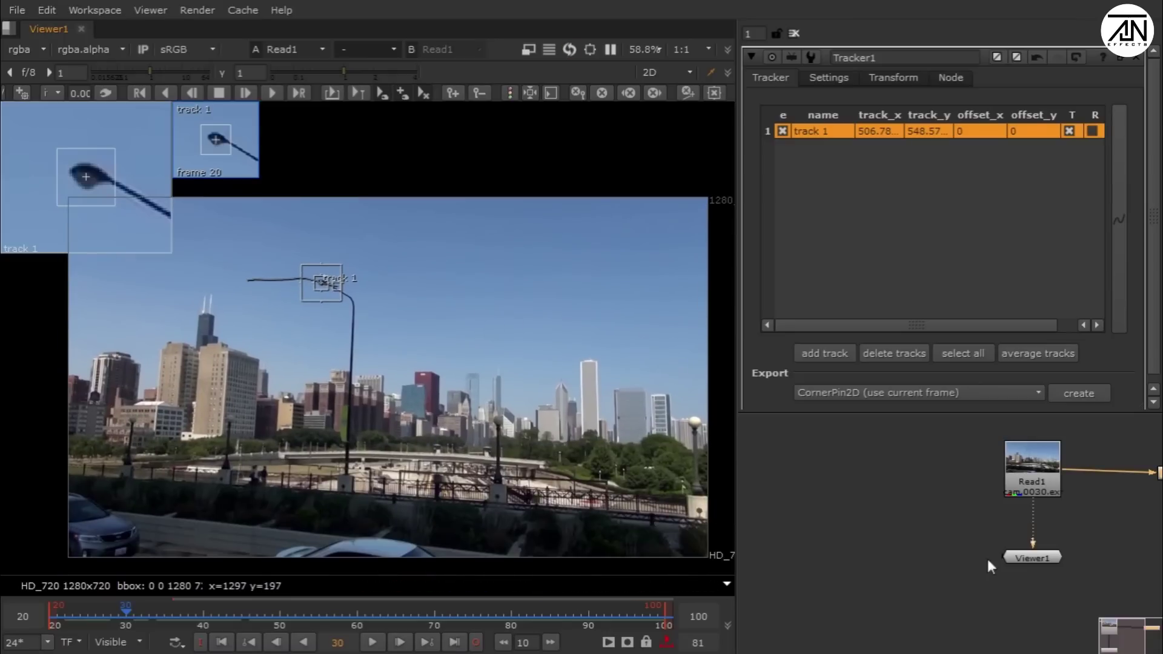
Reposition Tracker1 to the left of Read1 and clear space in the node graph
middle_drag(987, 556, 918, 564)
drag(1119, 480, 860, 474)
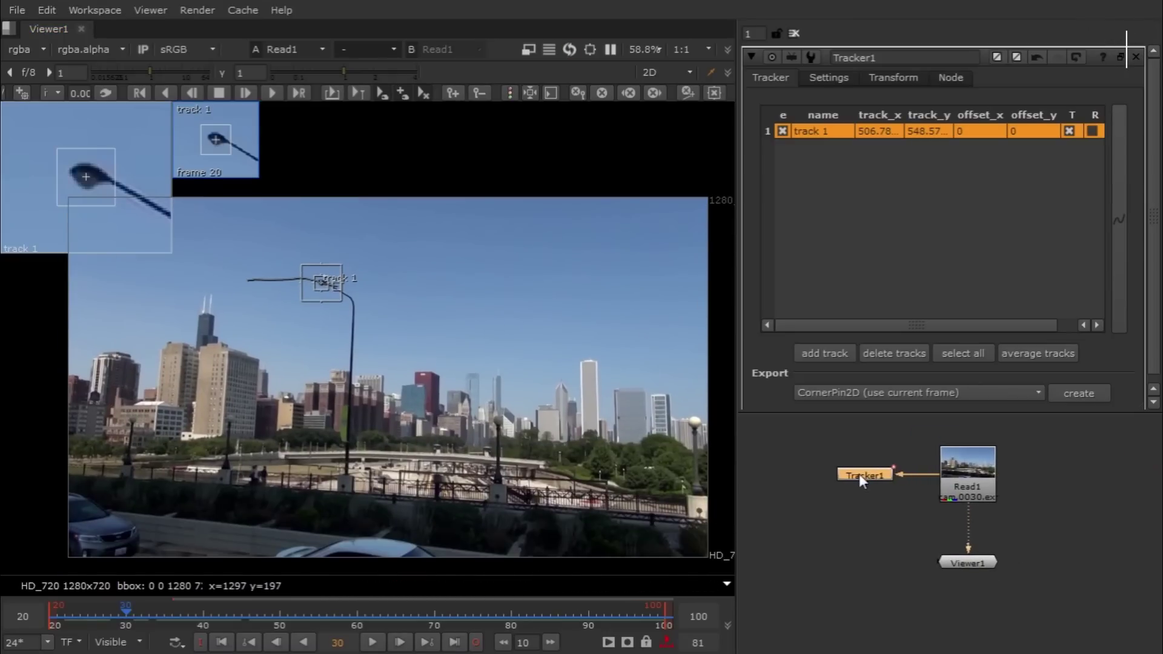
middle_drag(846, 535, 907, 571)
click(904, 565)
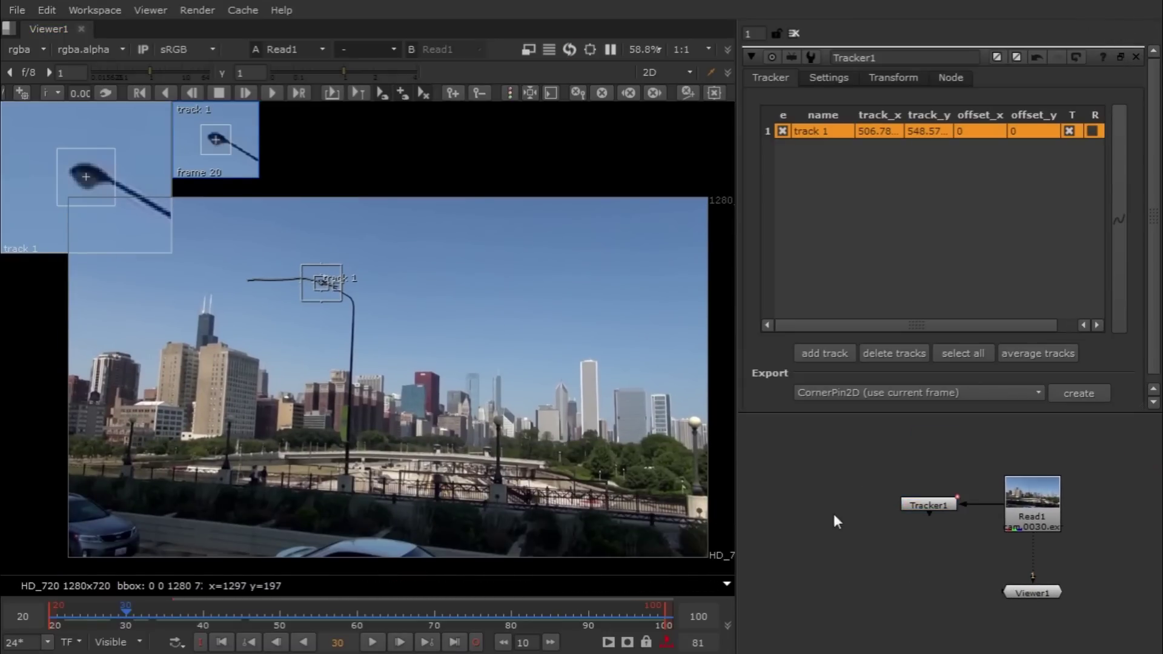
middle_drag(834, 515, 841, 531)
Create a Text node reading 'AJN Effects' in BankGothic Md BT and view it
key(Tab)
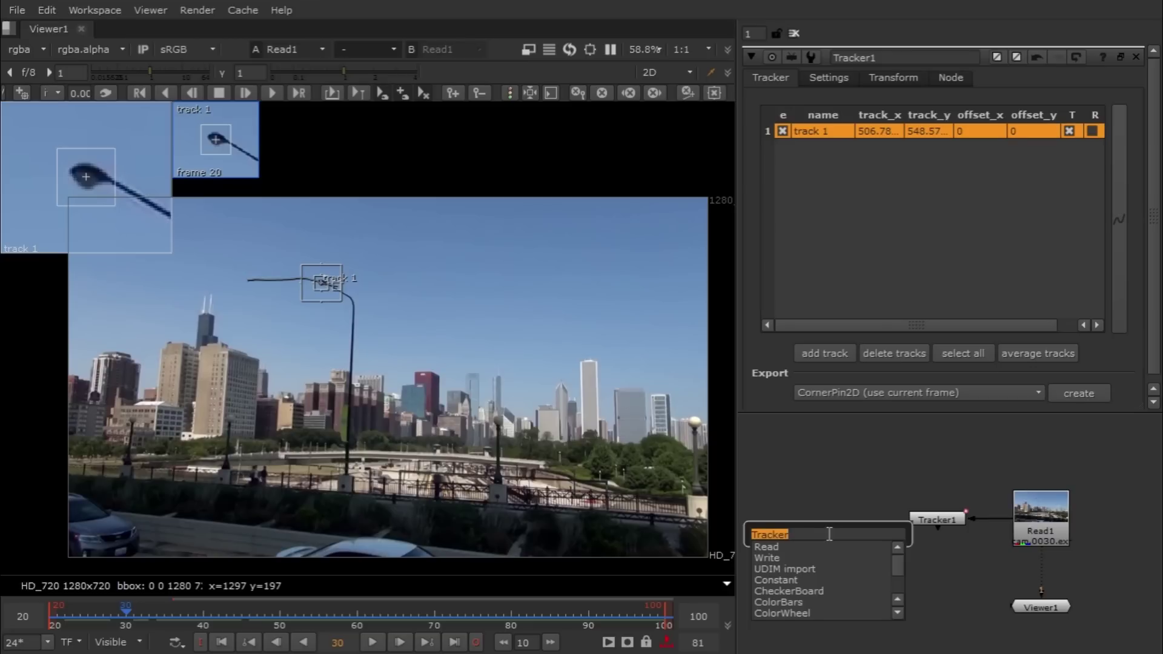
text(text)
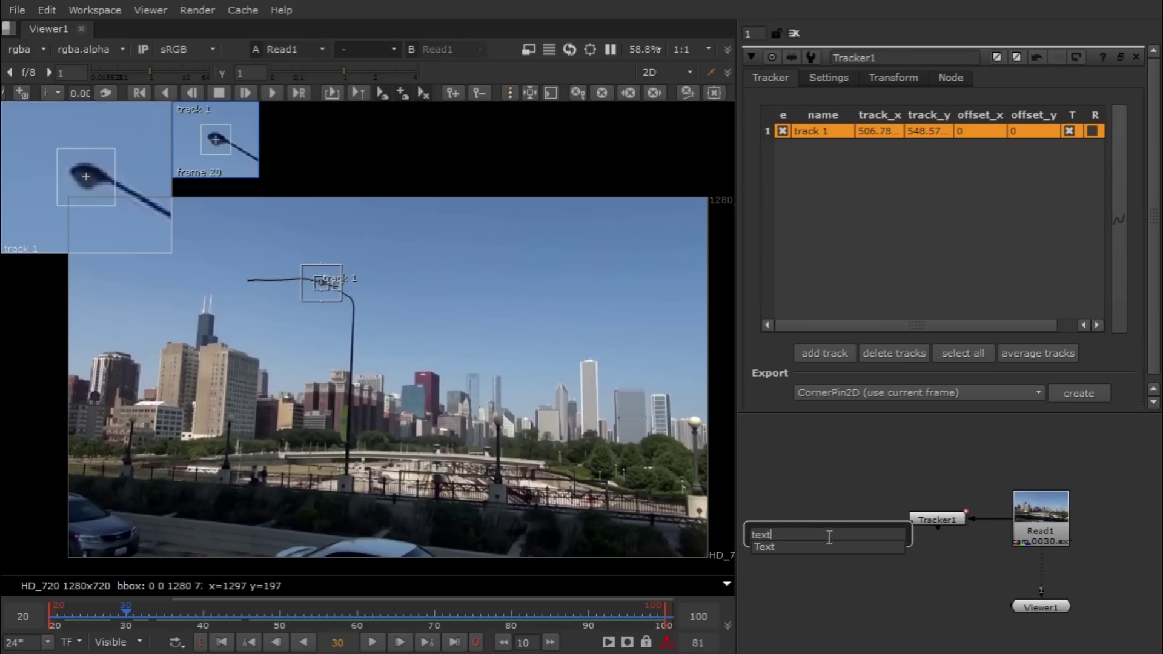
click(791, 548)
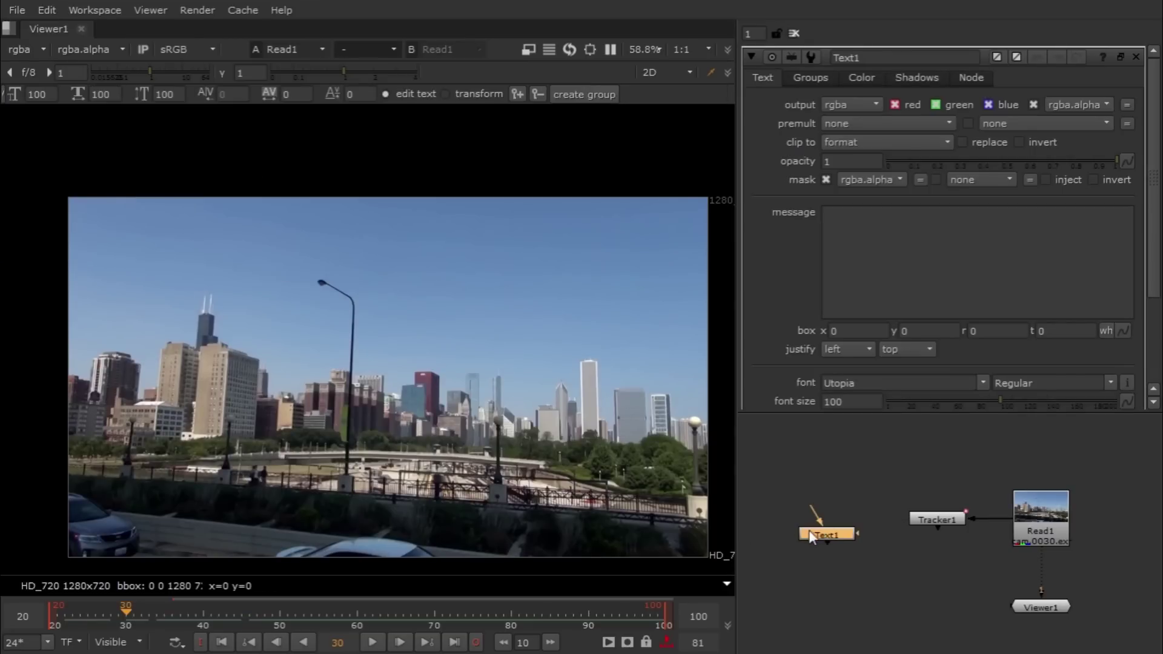
click(869, 274)
text(AJN Effects)
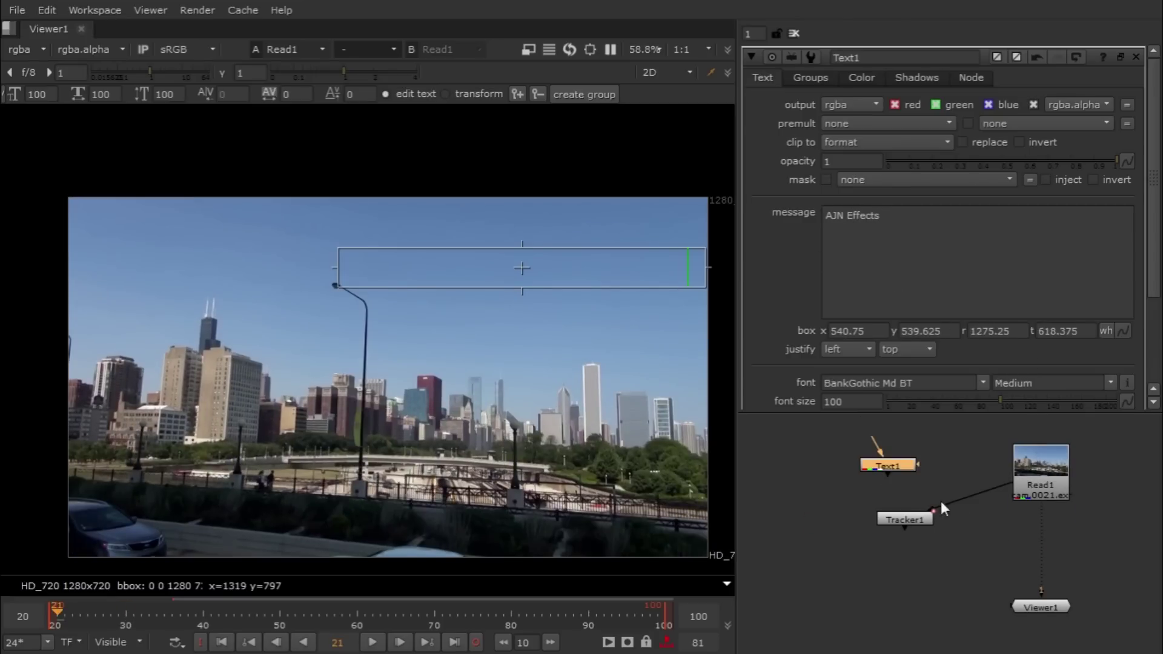
drag(908, 518, 872, 520)
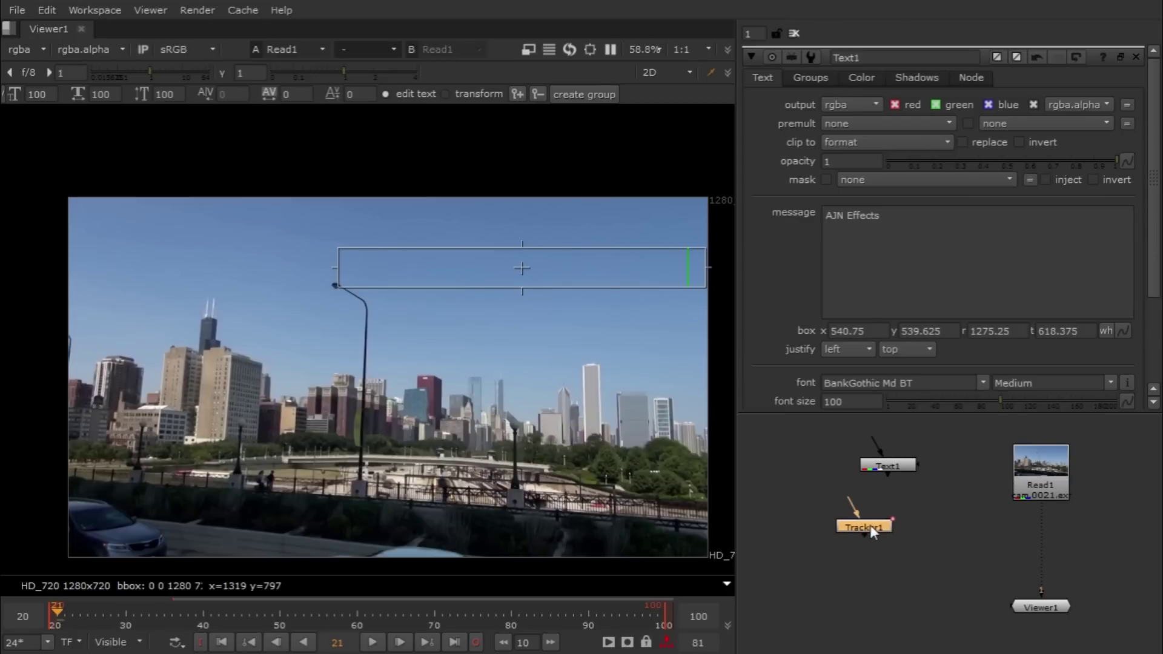
drag(878, 466, 886, 496)
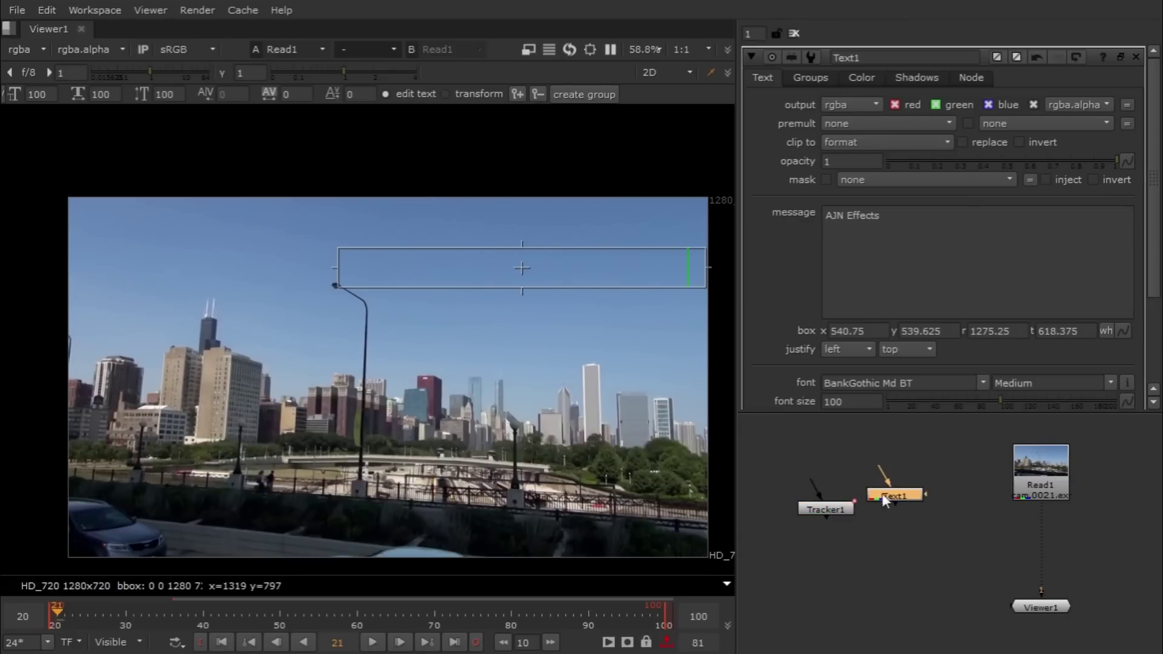
key(1)
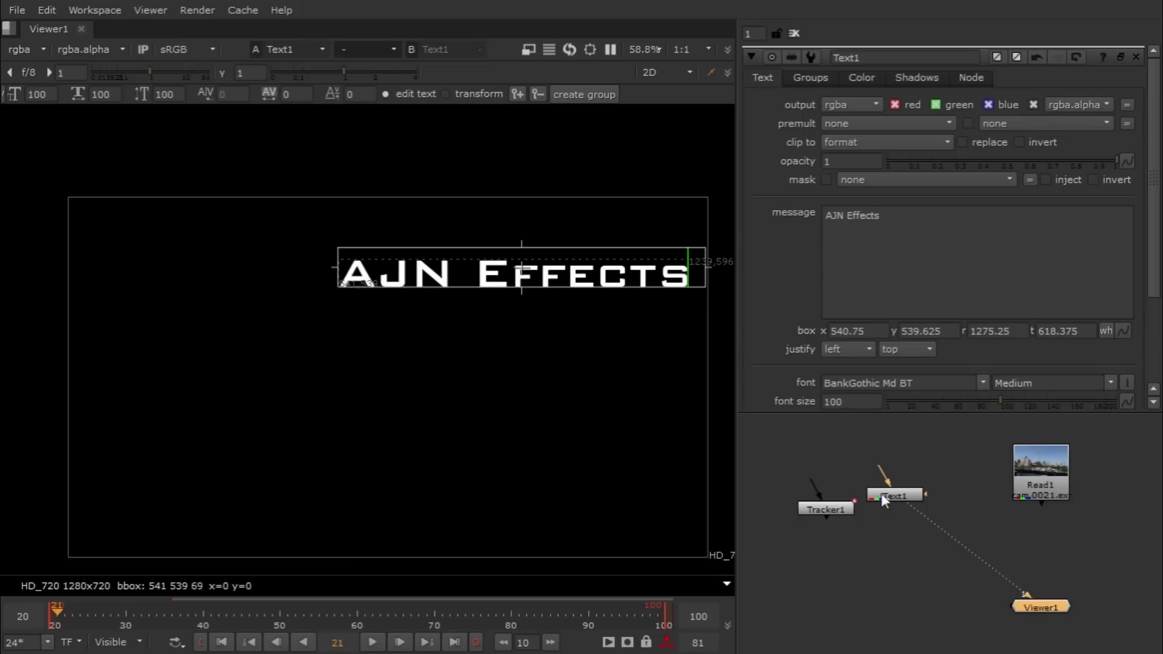
Move Text1 up beside Read1 and add a Merge node after it
click(1030, 478)
click(894, 497)
drag(893, 493, 1041, 484)
key(m)
Connect Read1 to Merge1's B input and insert Tracker1 between Text1 and Merge1's A input
drag(959, 546, 990, 538)
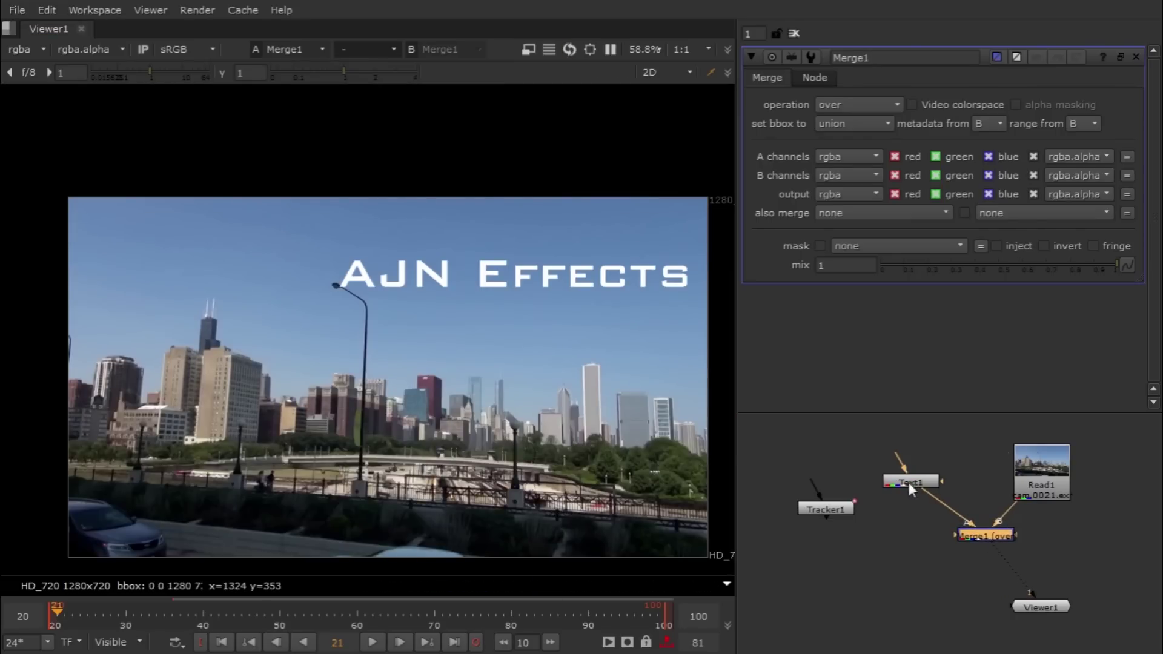
drag(908, 482, 904, 473)
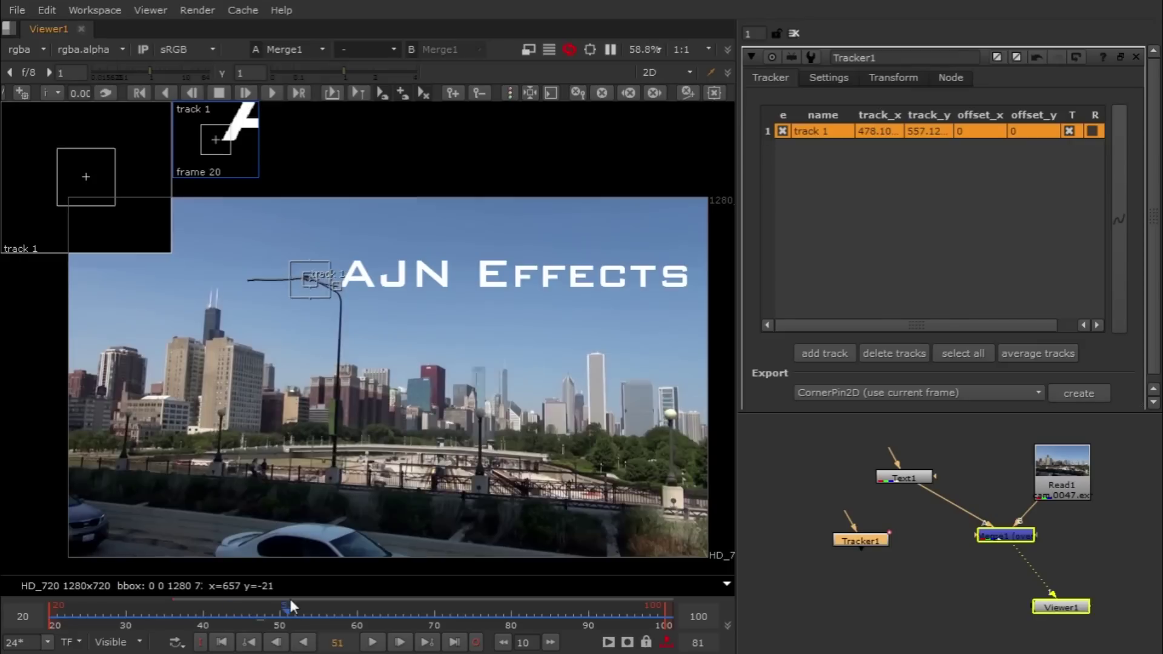
drag(59, 623, 54, 629)
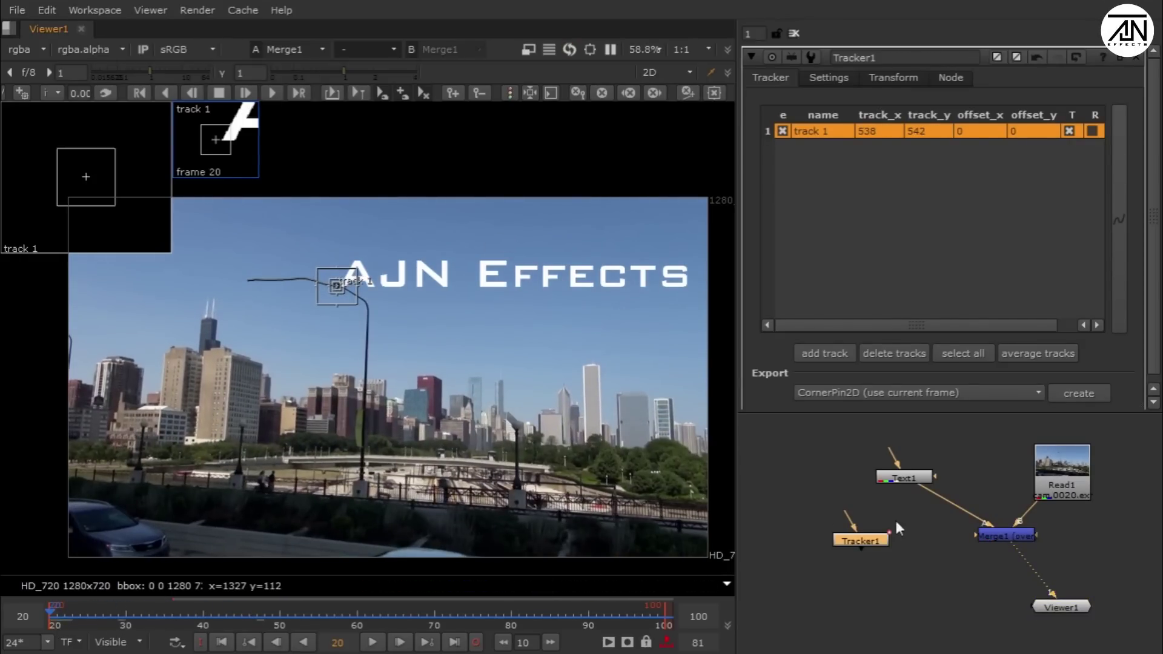
mouse_move(937, 511)
mouse_down()
mouse_move(953, 503)
mouse_move(917, 522)
mouse_up()
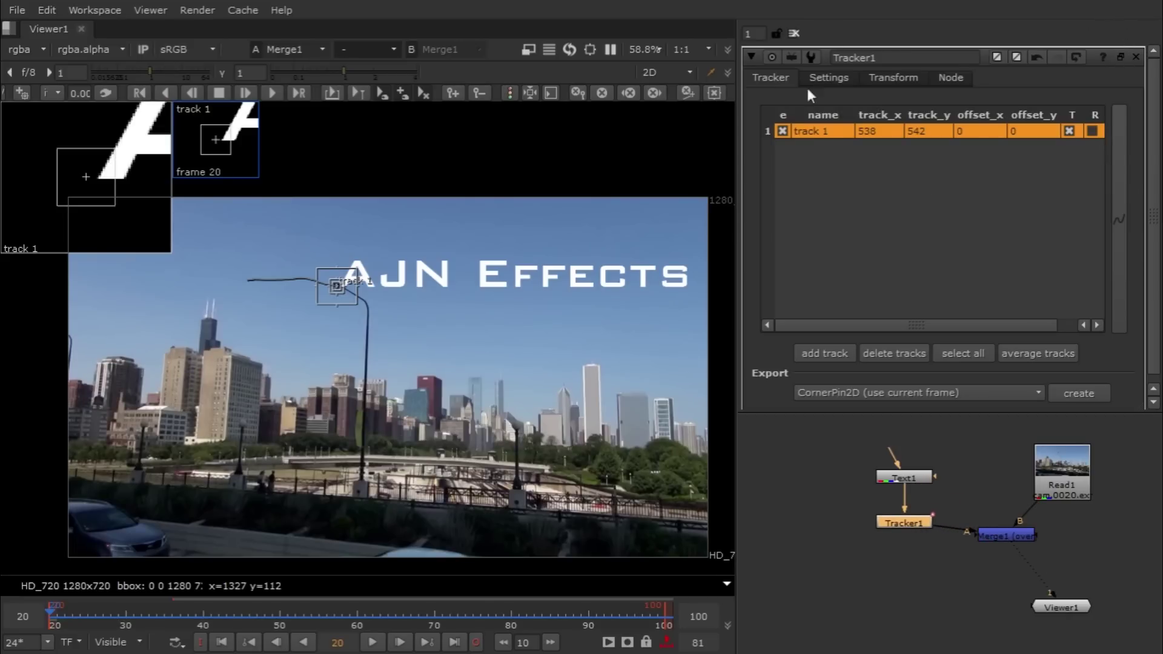
Set Tracker1's transform to match-move with reference frame 20
click(902, 78)
click(885, 105)
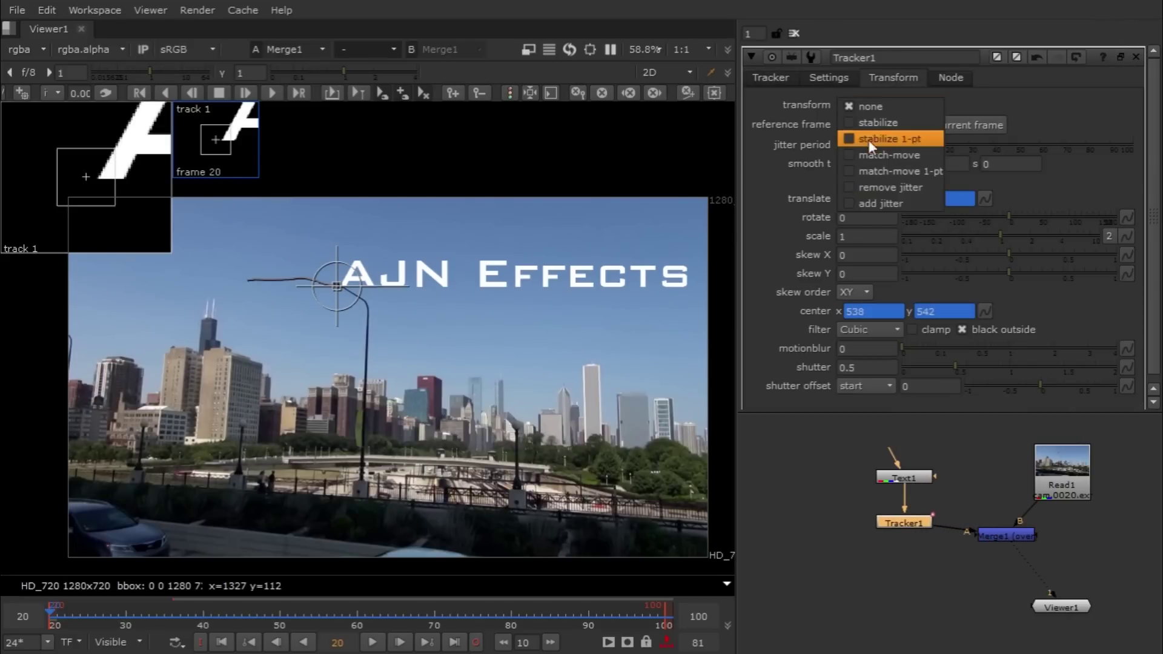
click(885, 153)
click(937, 126)
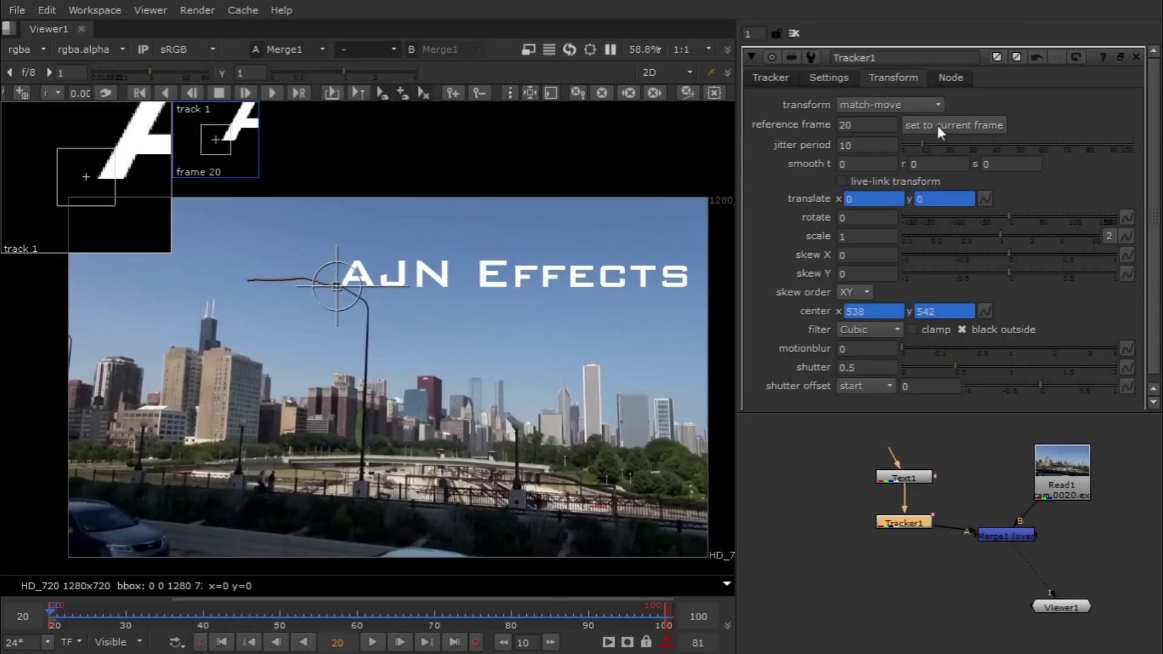
click(68, 622)
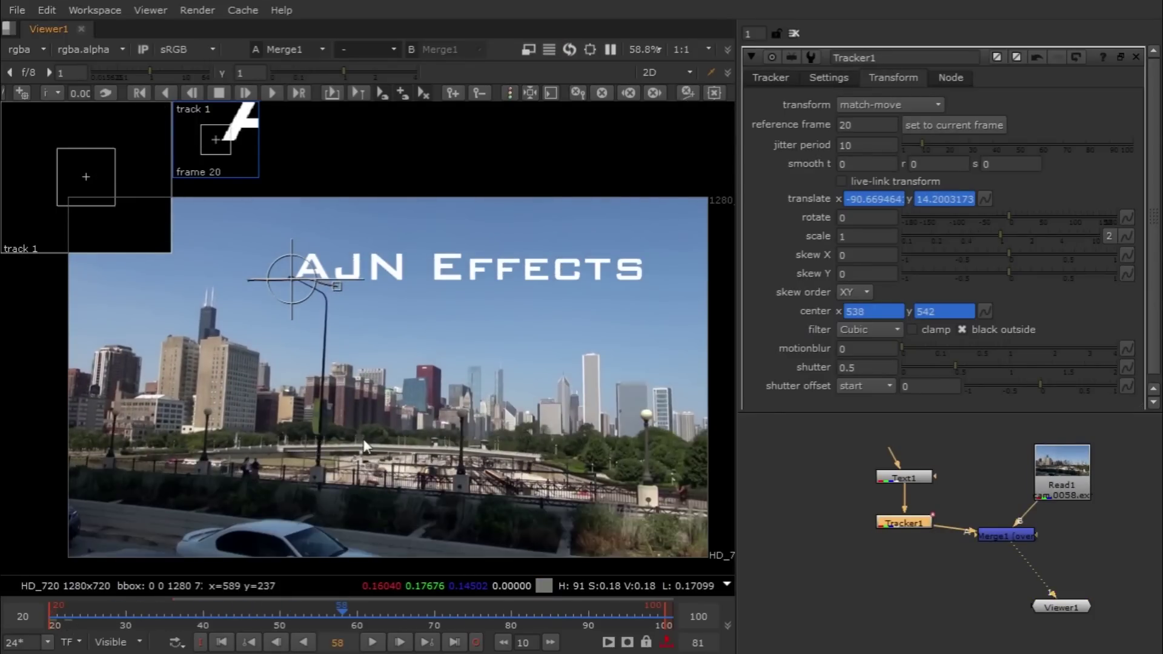
Play the shot in a maximized viewer to verify the title follows the streetlight
key(space)
middle_drag(382, 406, 543, 369)
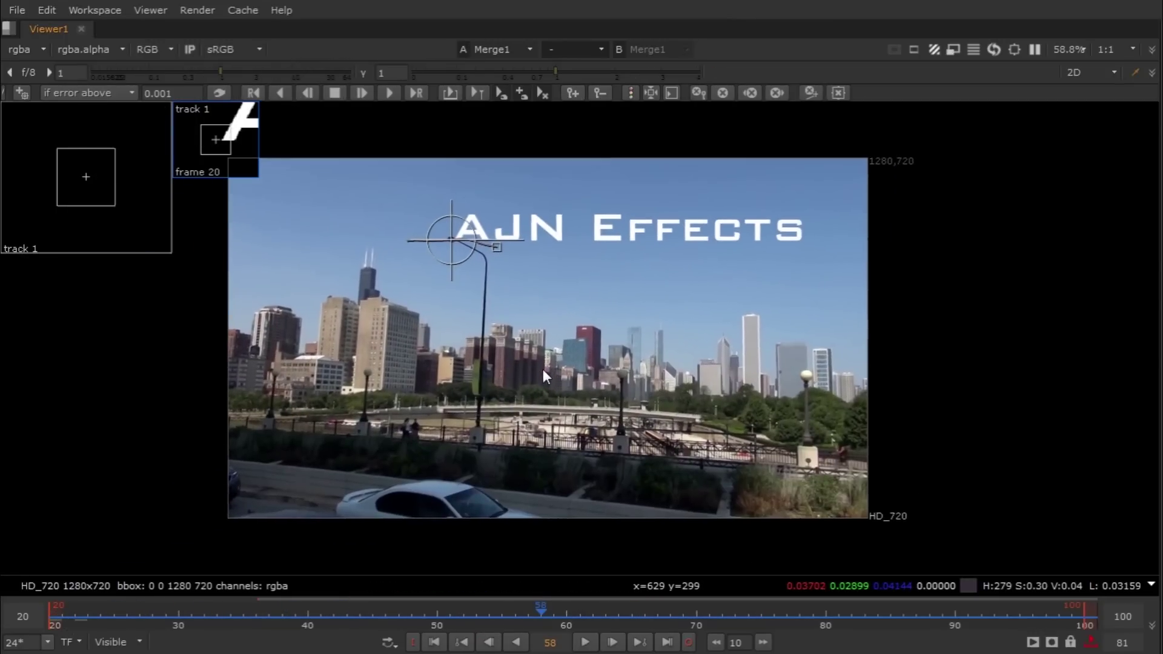
scroll(541, 369, up, 2)
key(l)
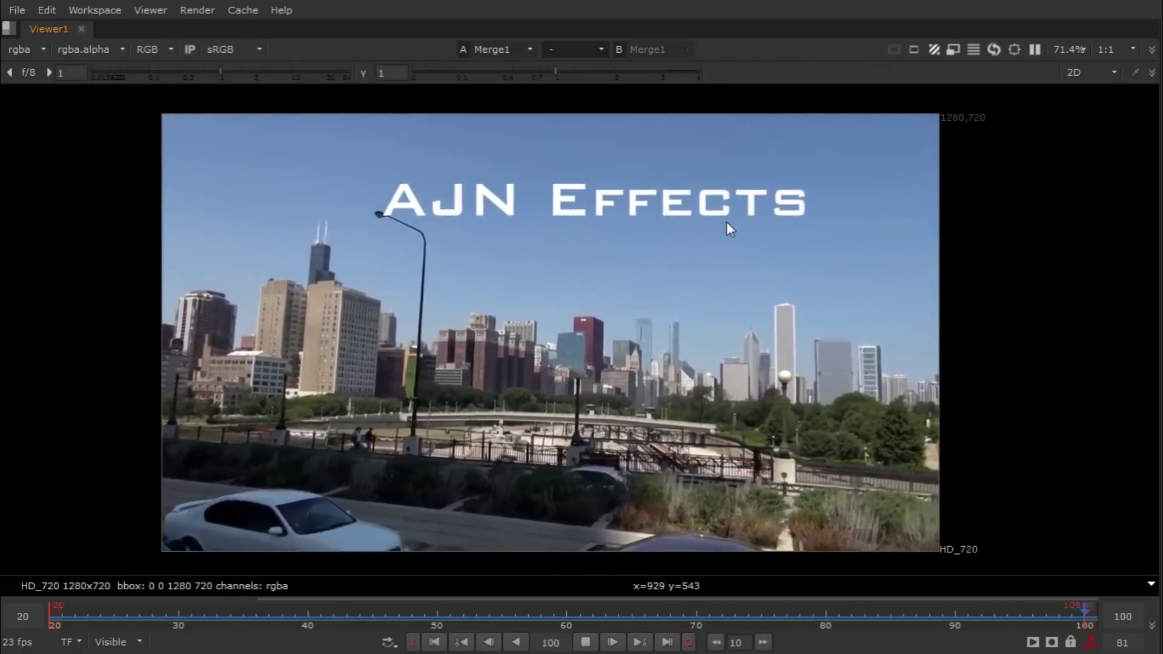
key(space)
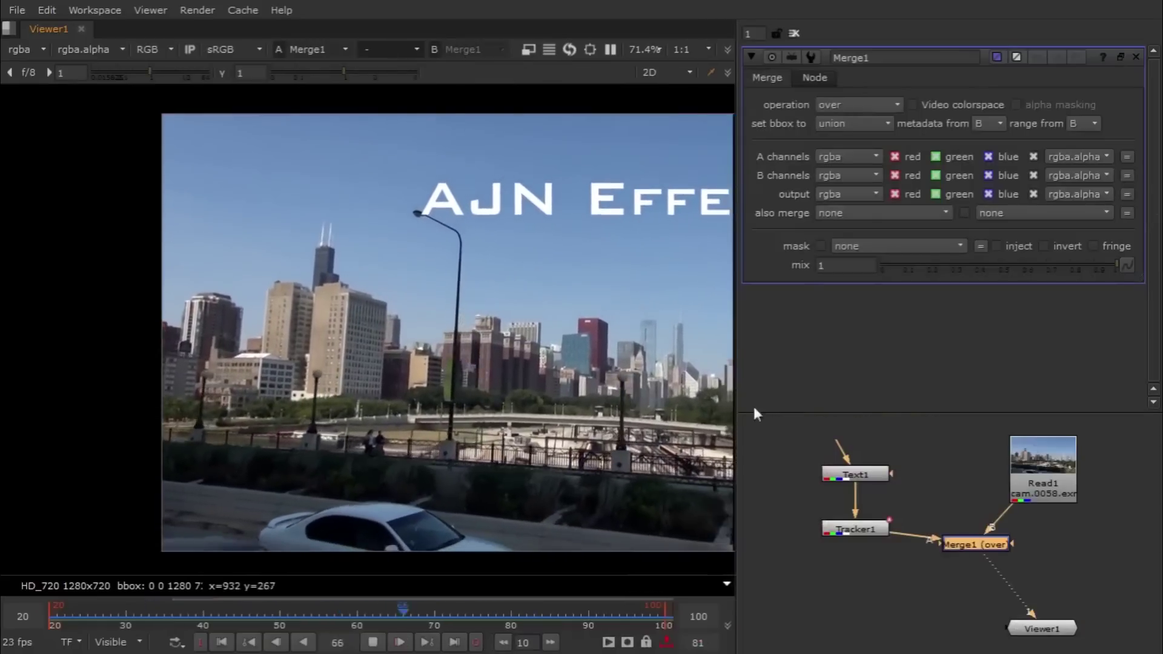
scroll(391, 356, down, 2)
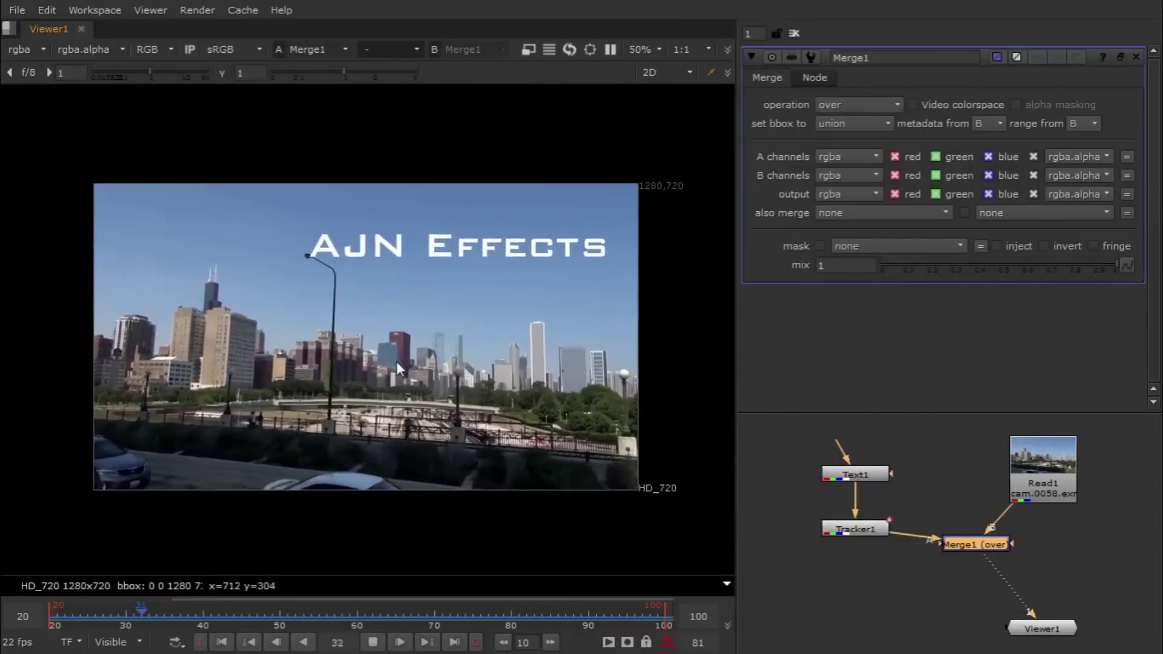
scroll(397, 361, up, 1)
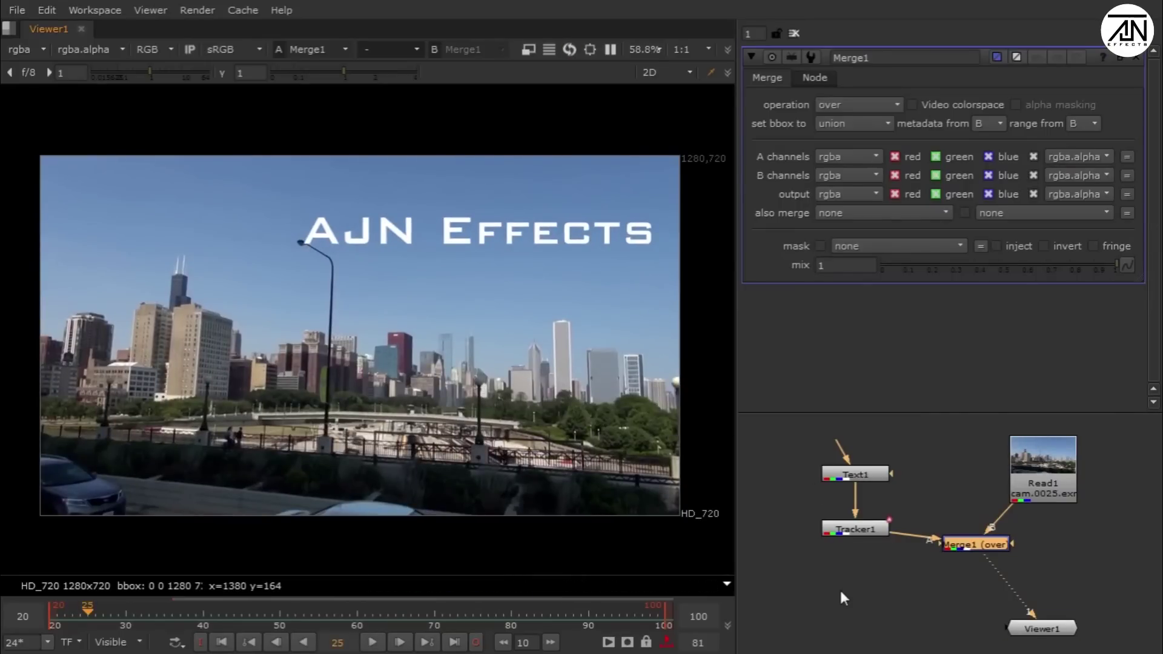
click(791, 591)
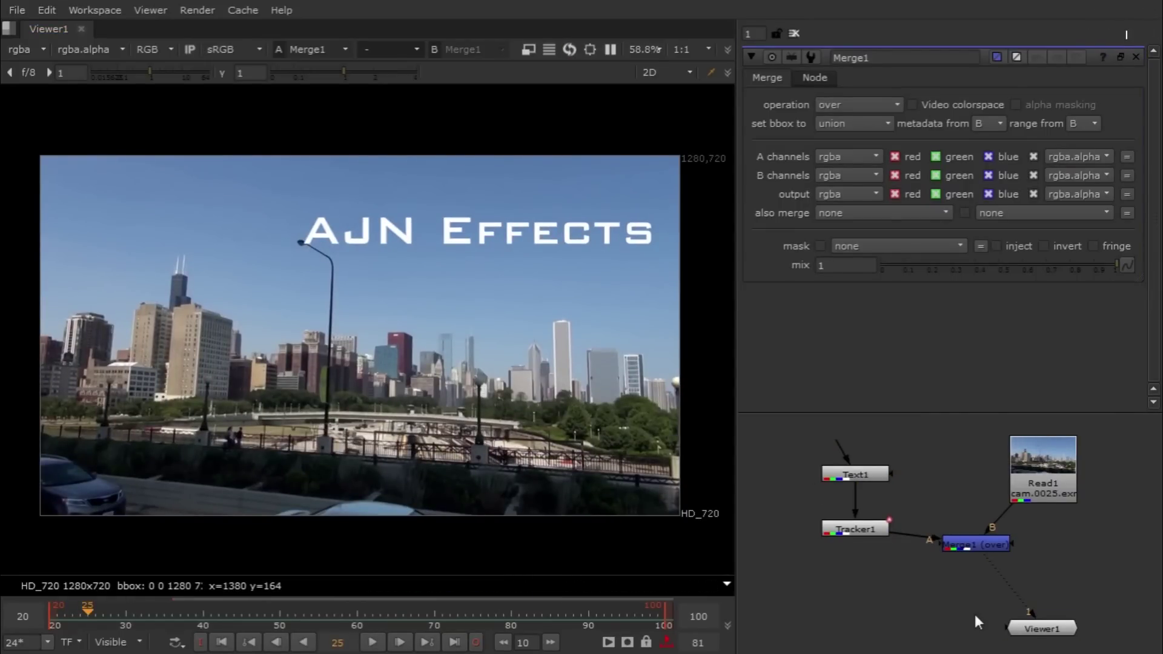
Extract Merge1 from the chain beneath Tracker1 and bring Viewer1 under Read1
drag(990, 544, 1055, 558)
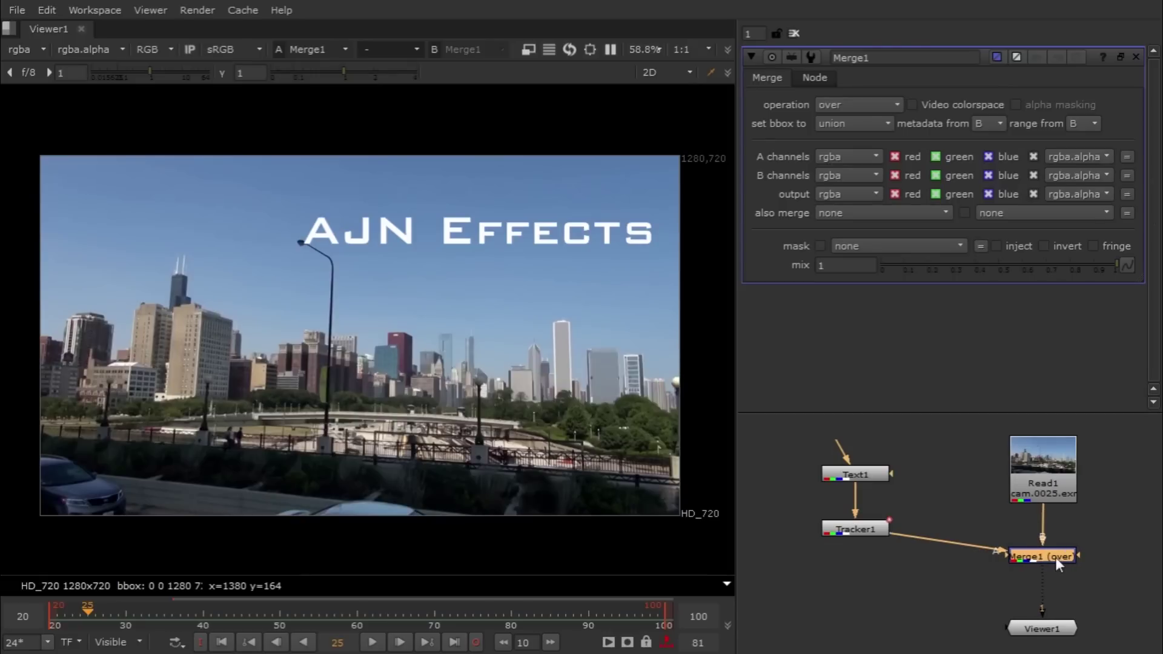
key(ctrl)
ctrl+drag(1053, 558, 864, 573)
drag(919, 617, 749, 491)
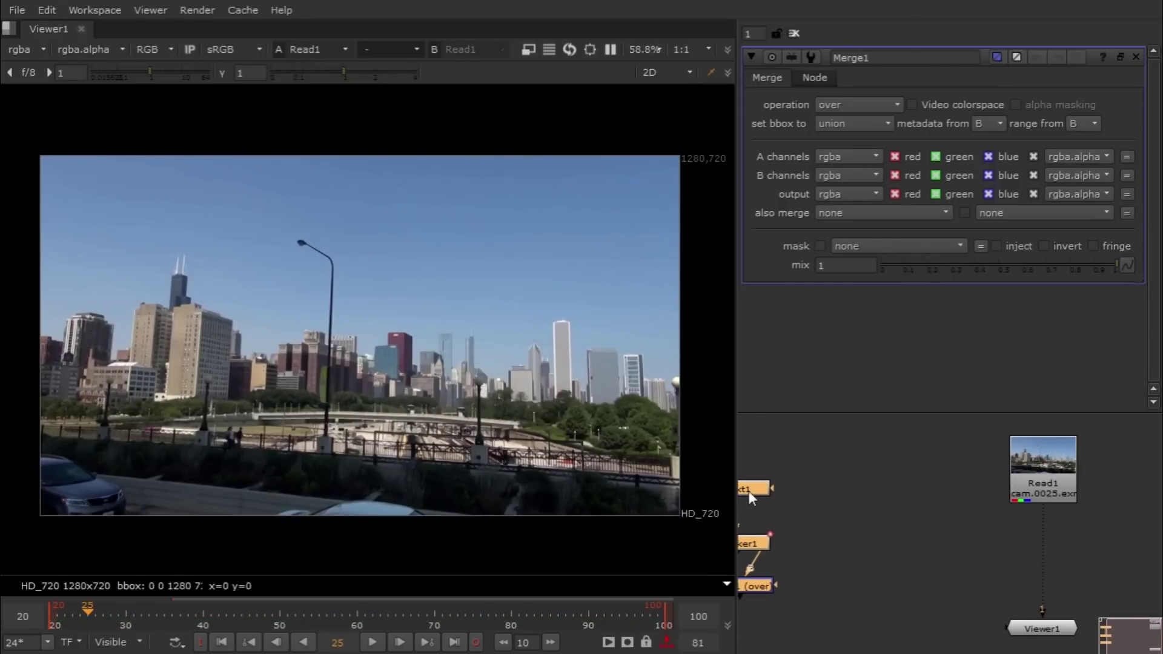
middle_drag(935, 519, 796, 523)
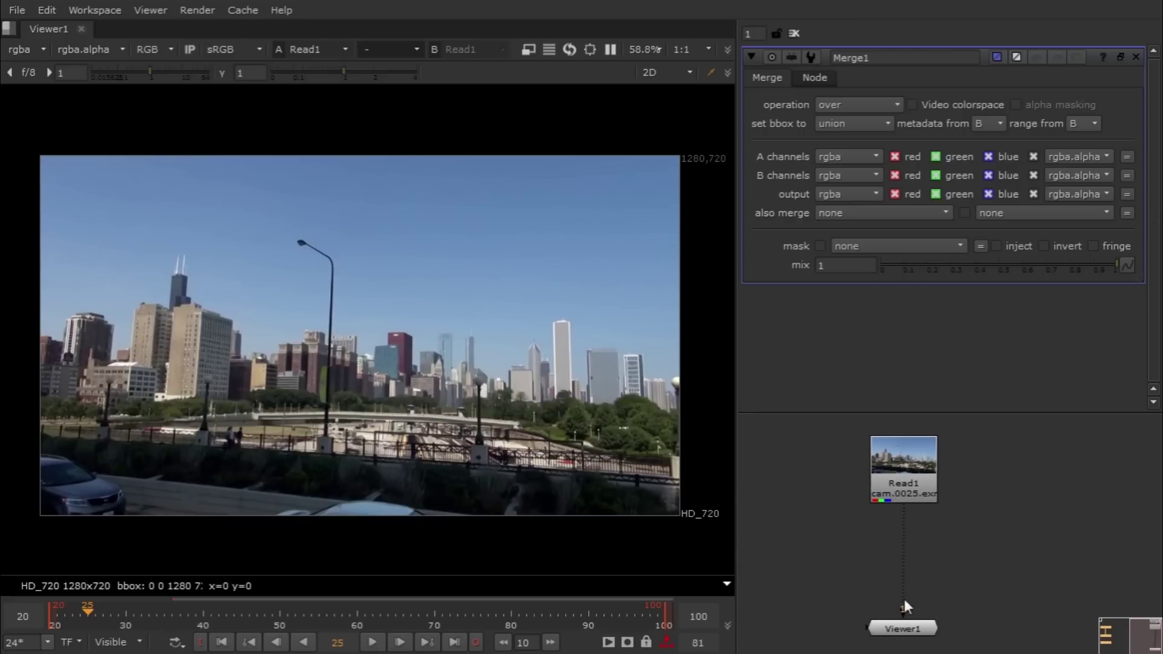
drag(909, 632, 921, 581)
middle_drag(1016, 487, 985, 514)
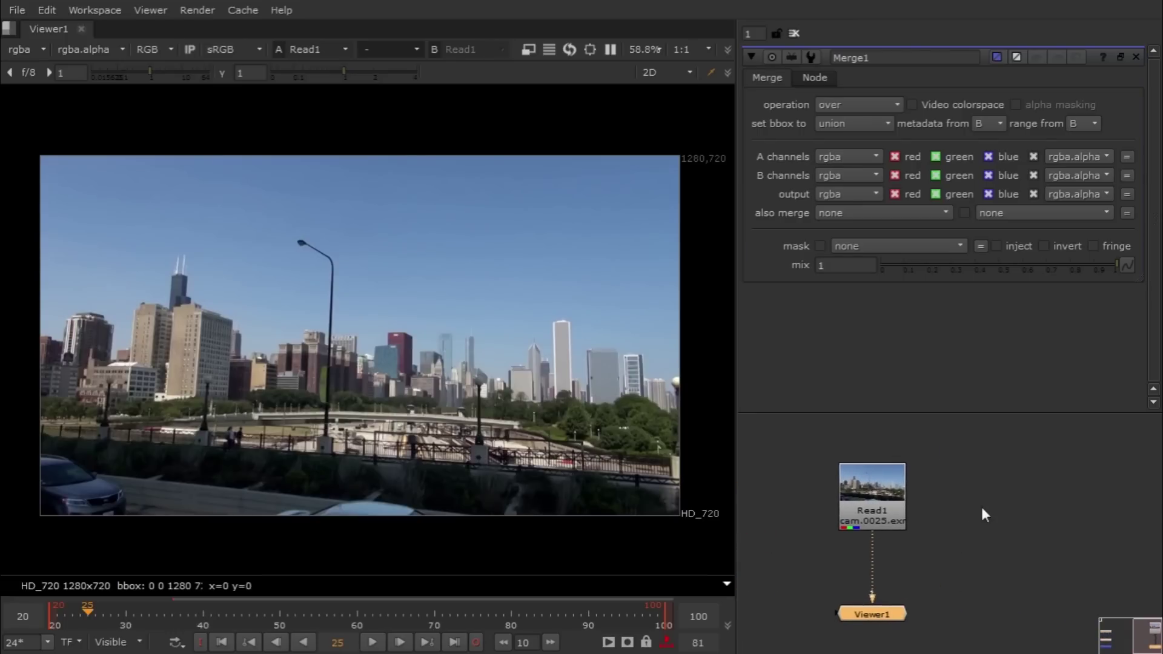
click(991, 485)
Add a PlanarTracker (Roto1) node fed by Read1 and scrub toward the end of the footage
key(Tab)
text(pl)
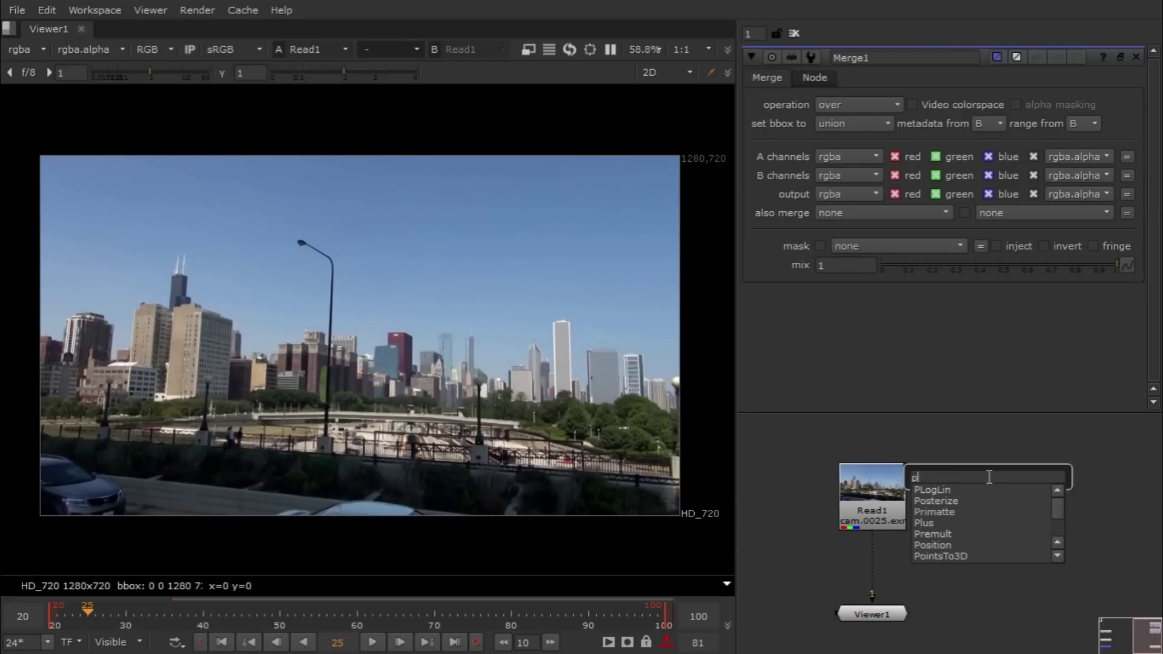
text(an)
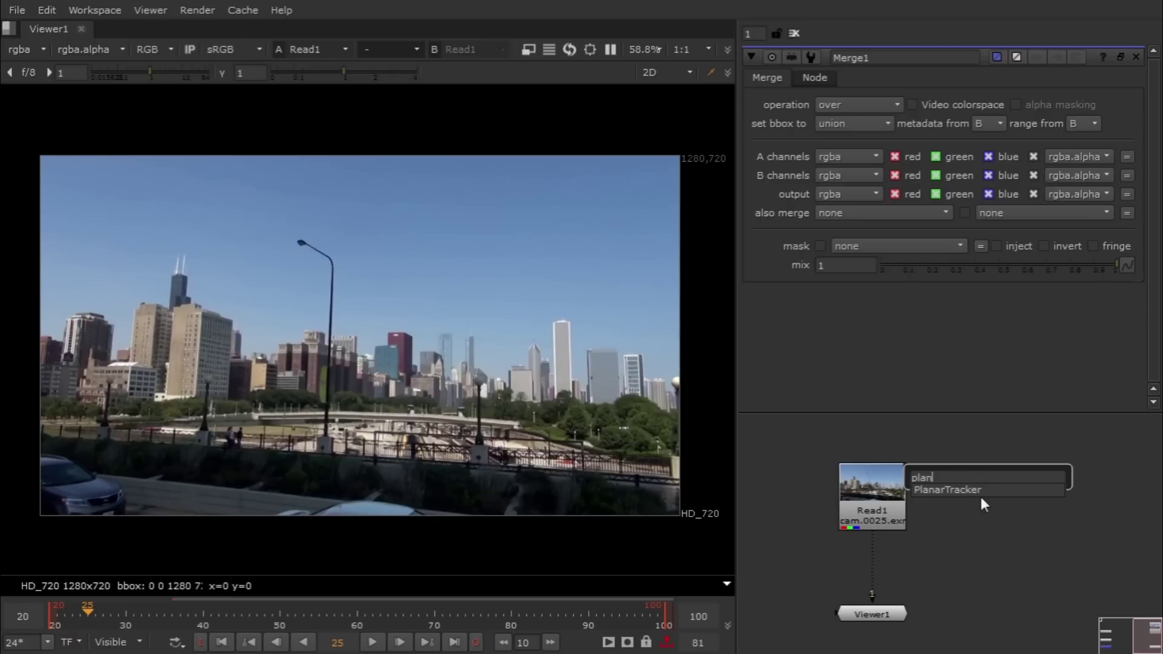
key(Down)
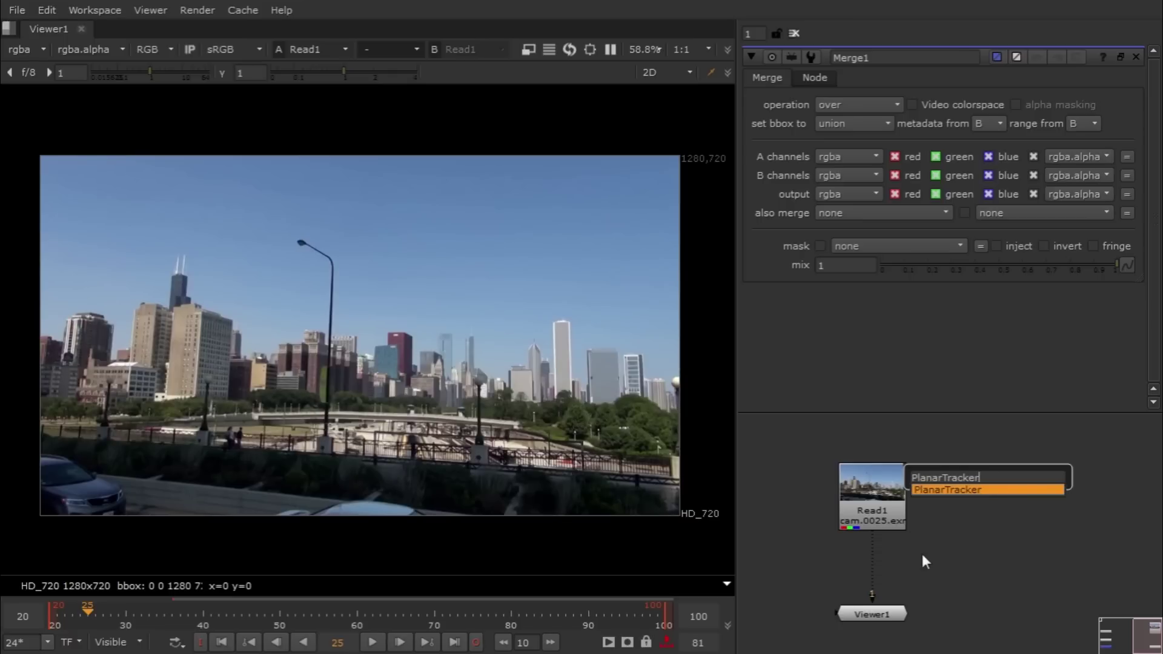
key(Return)
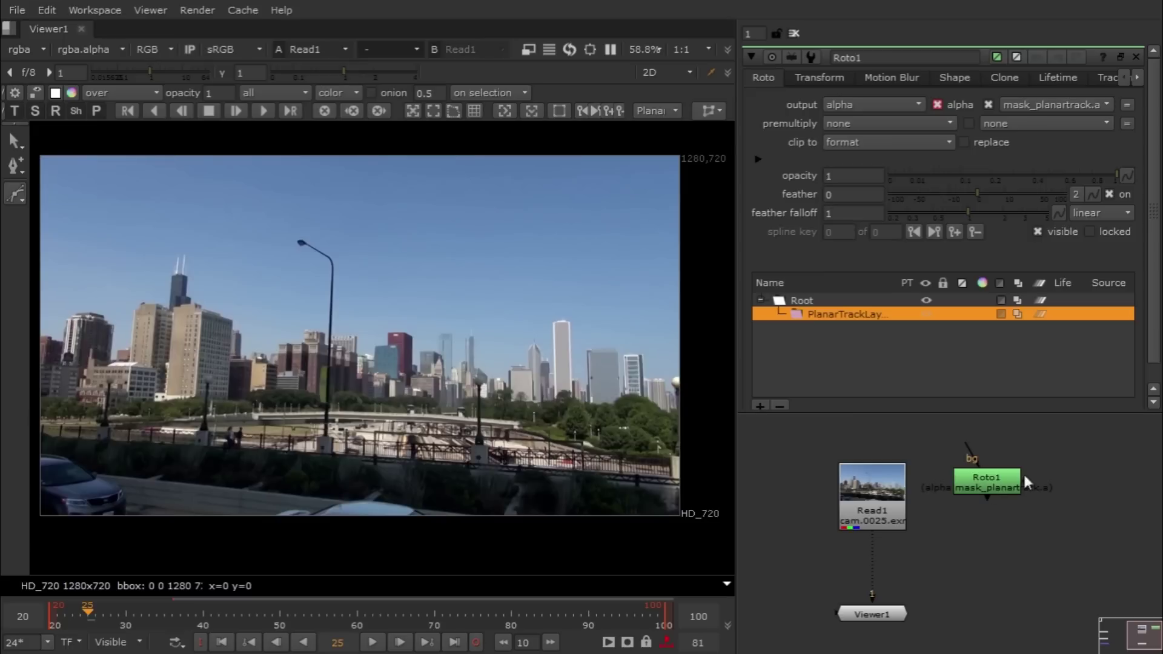
drag(1001, 487, 855, 509)
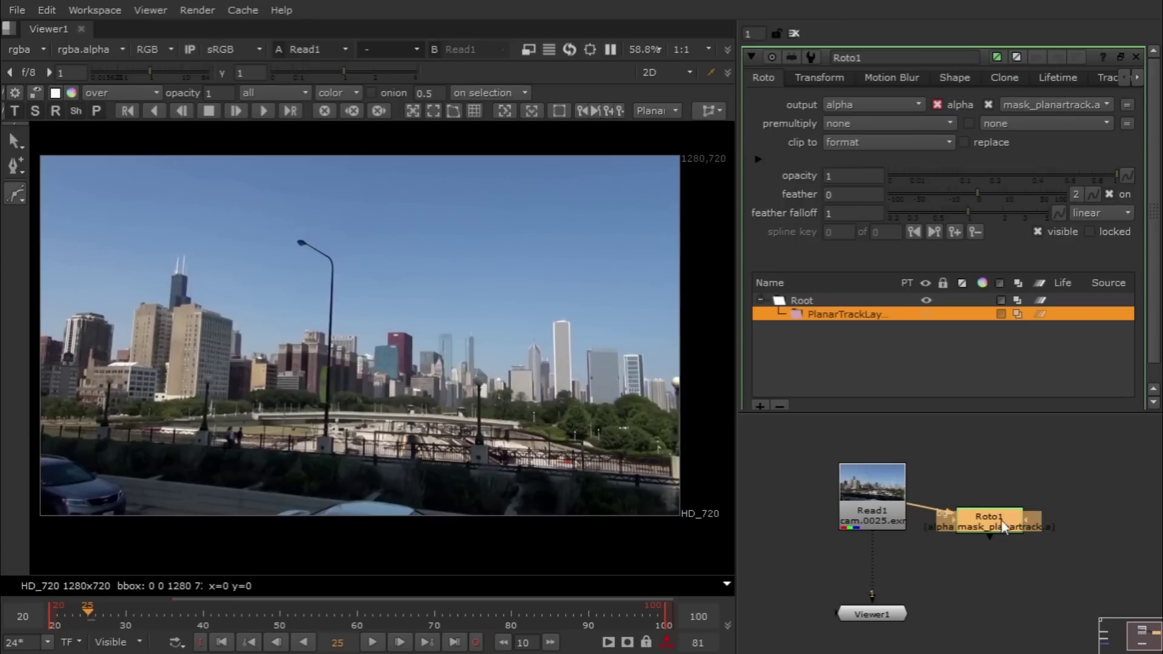
drag(1003, 522, 1042, 507)
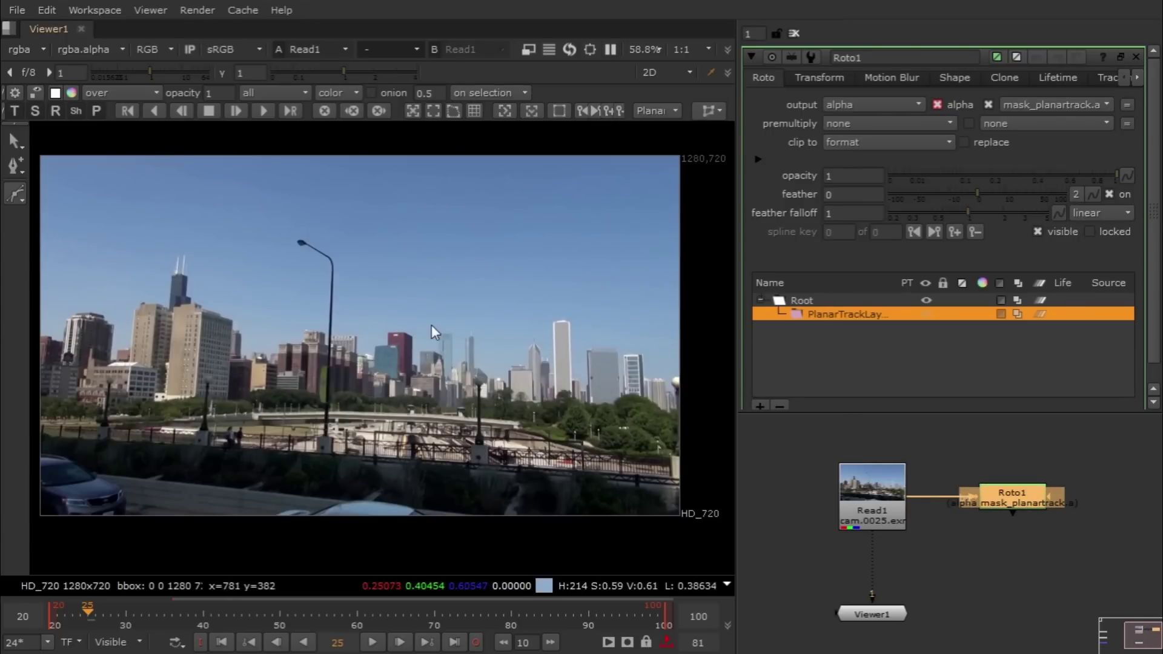
drag(79, 612, 663, 609)
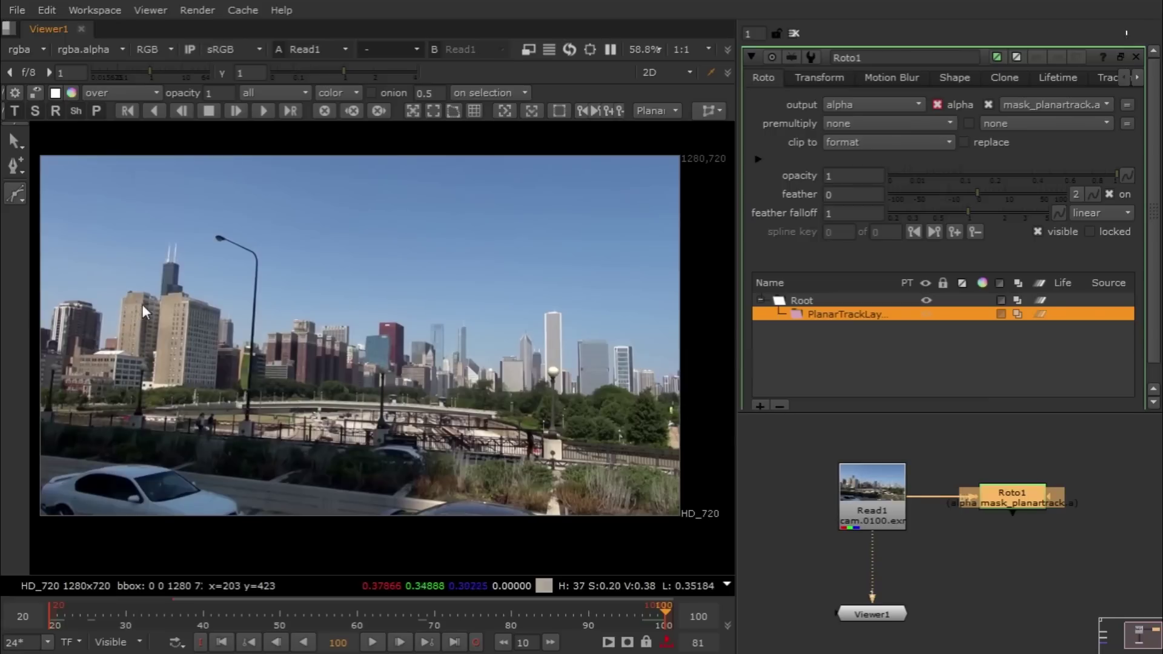
click(217, 312)
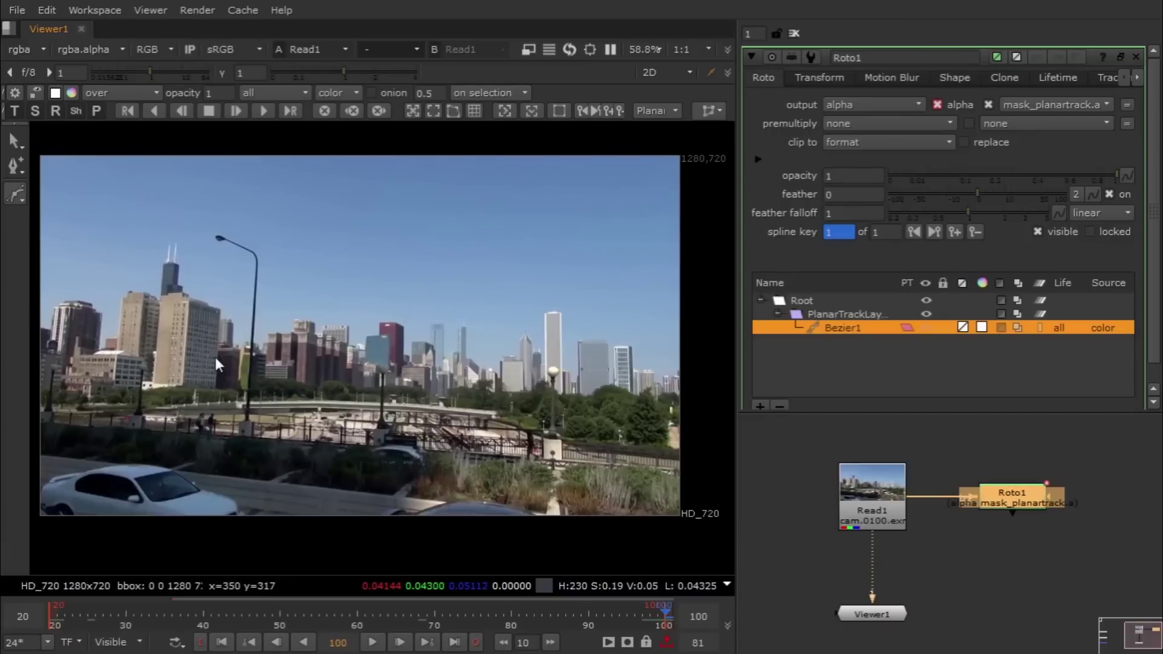
Draw a four-point closed Bezier outlining the tall building on the left
click(155, 358)
click(122, 356)
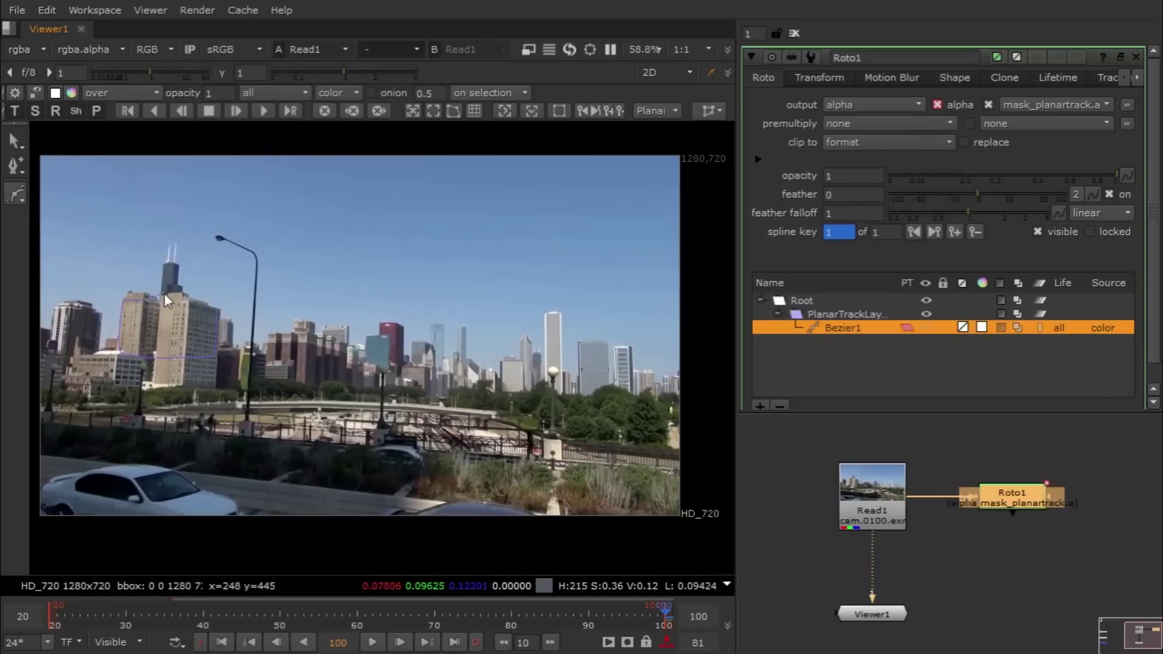
click(185, 294)
click(216, 311)
key(Return)
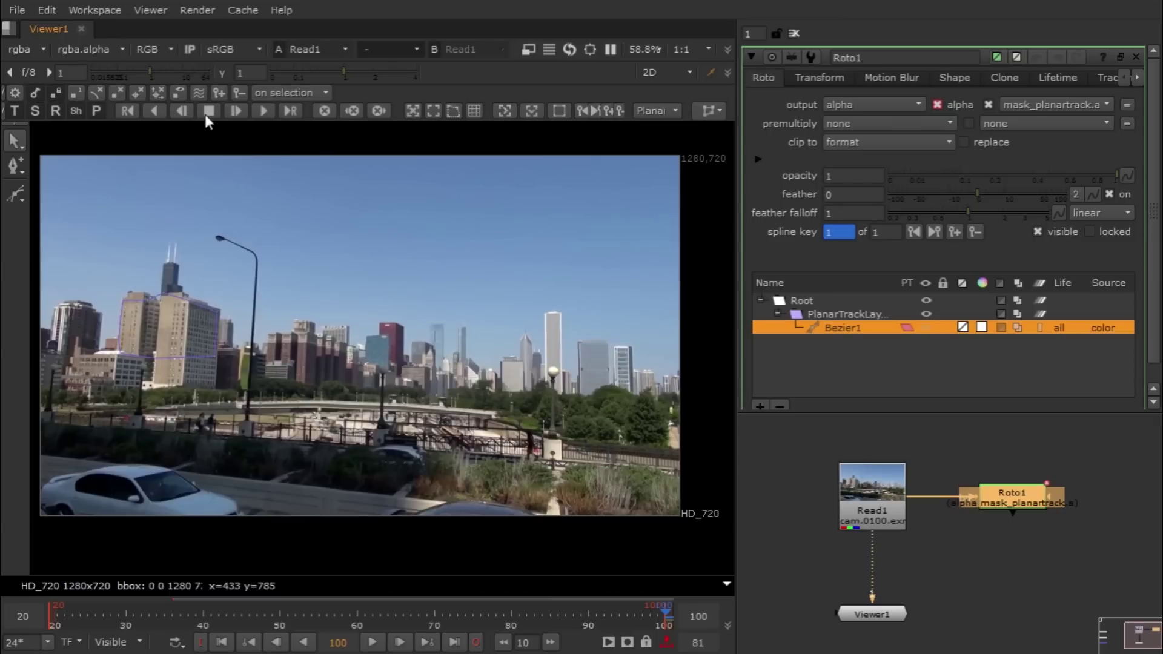
Select Bezier1 in the PlanarTrackLayer and track it backward to frame 20
click(402, 415)
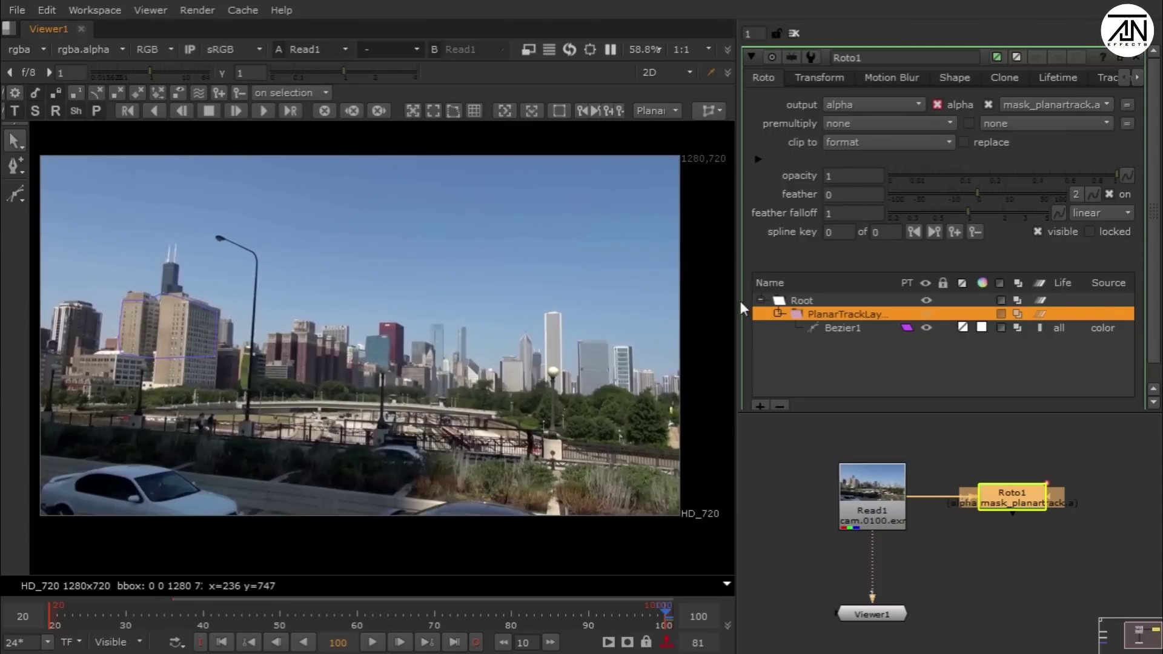
click(840, 327)
key(z)
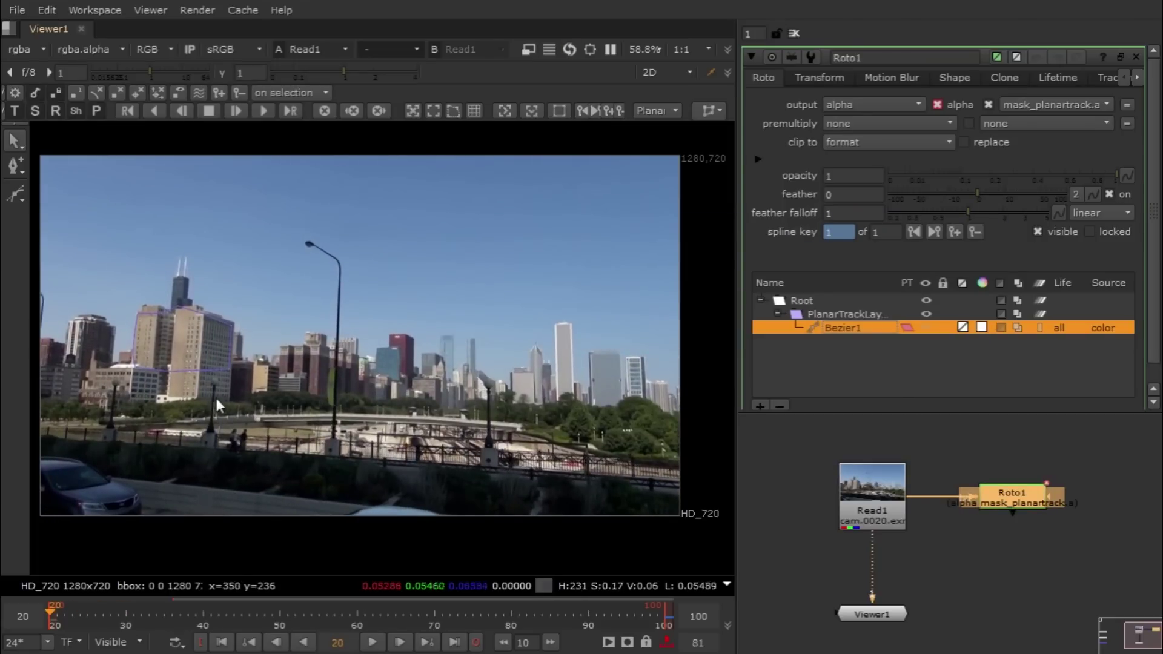
drag(64, 619, 604, 621)
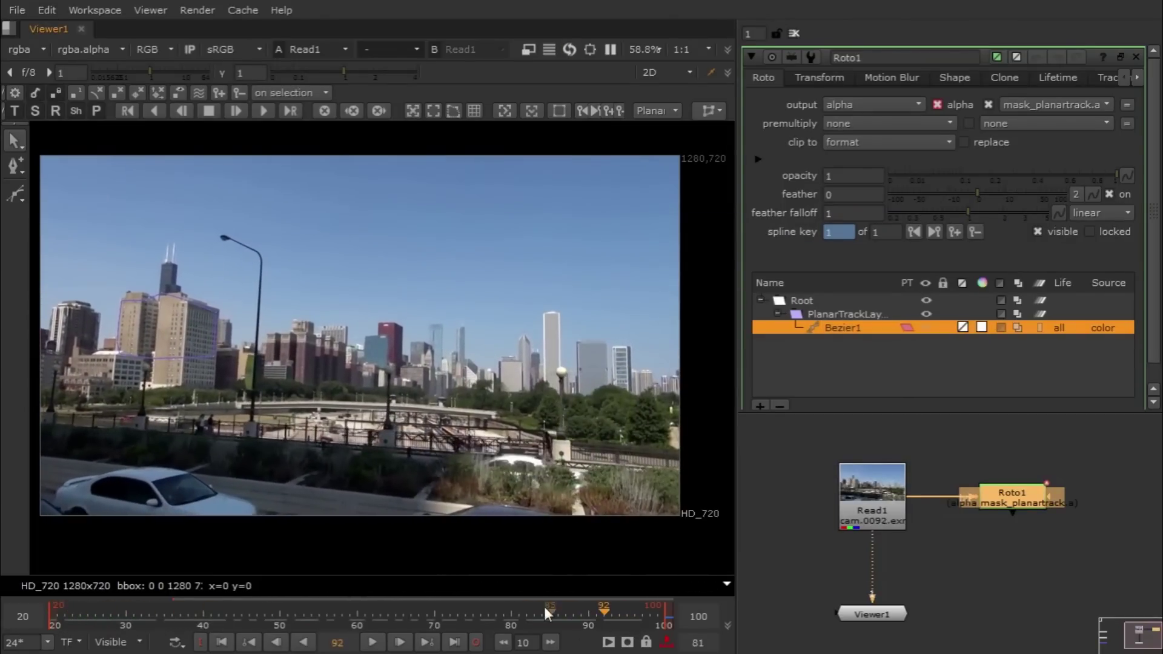
scroll(224, 360, up, 3)
middle_drag(224, 360, 252, 411)
drag(623, 612, 280, 618)
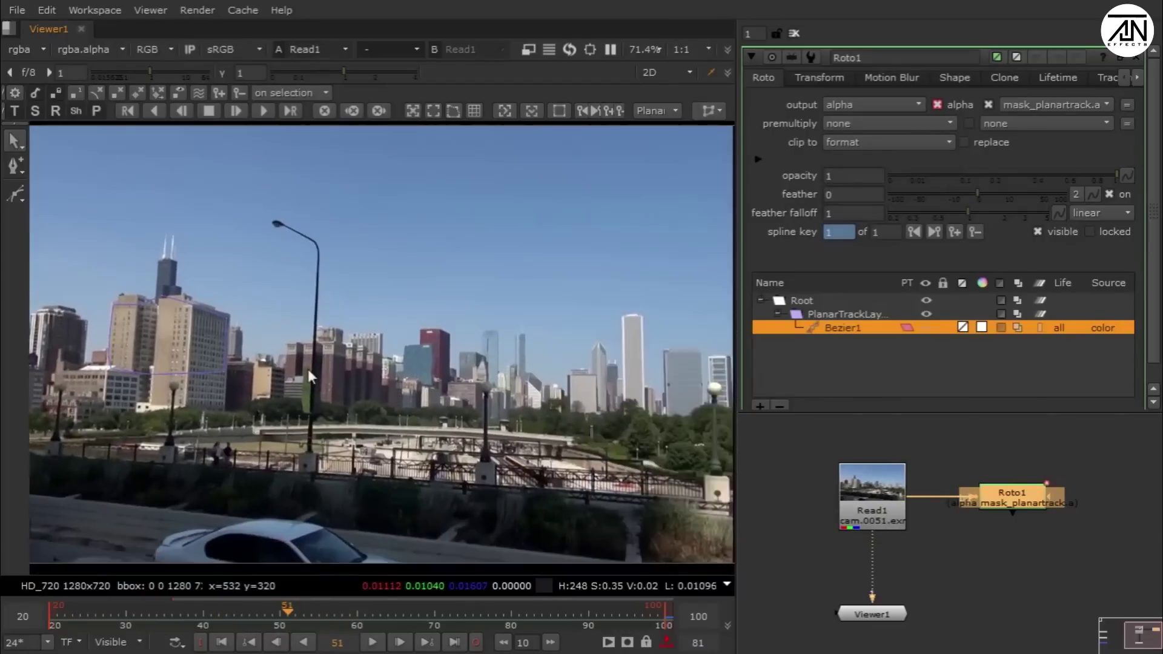
scroll(308, 369, down, 2)
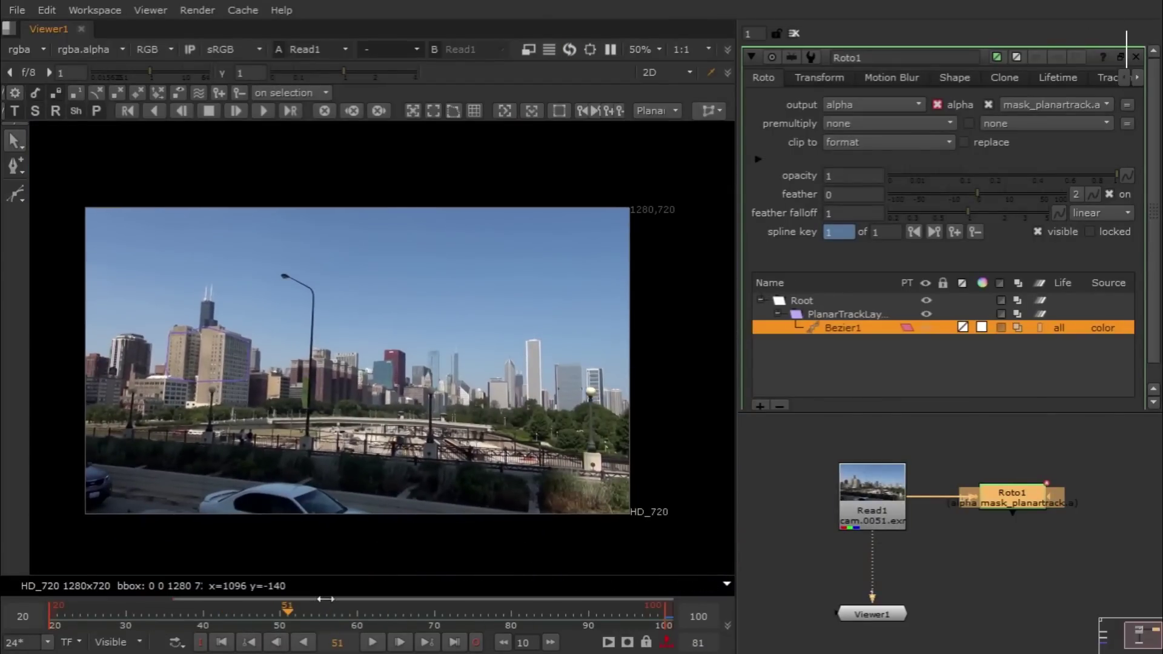
scroll(141, 383, up, 1)
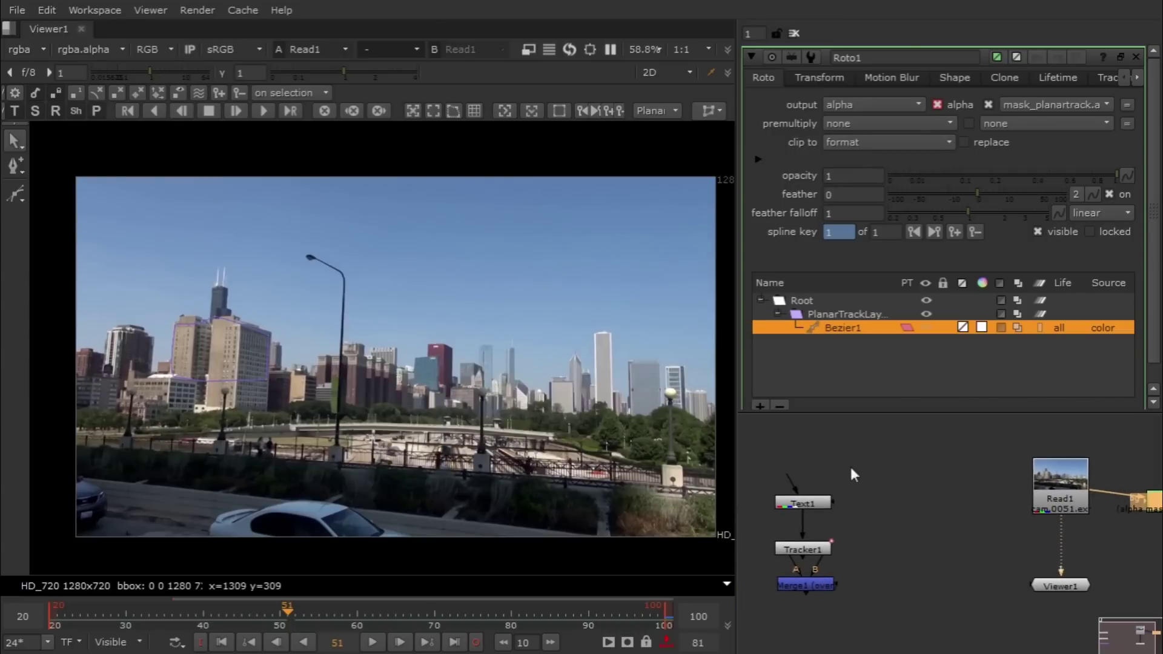
Reconnect Read1 as Merge1's background, play the composite, and open Merge1 and Tracker1 properties
drag(801, 588, 829, 556)
drag(979, 508, 1053, 491)
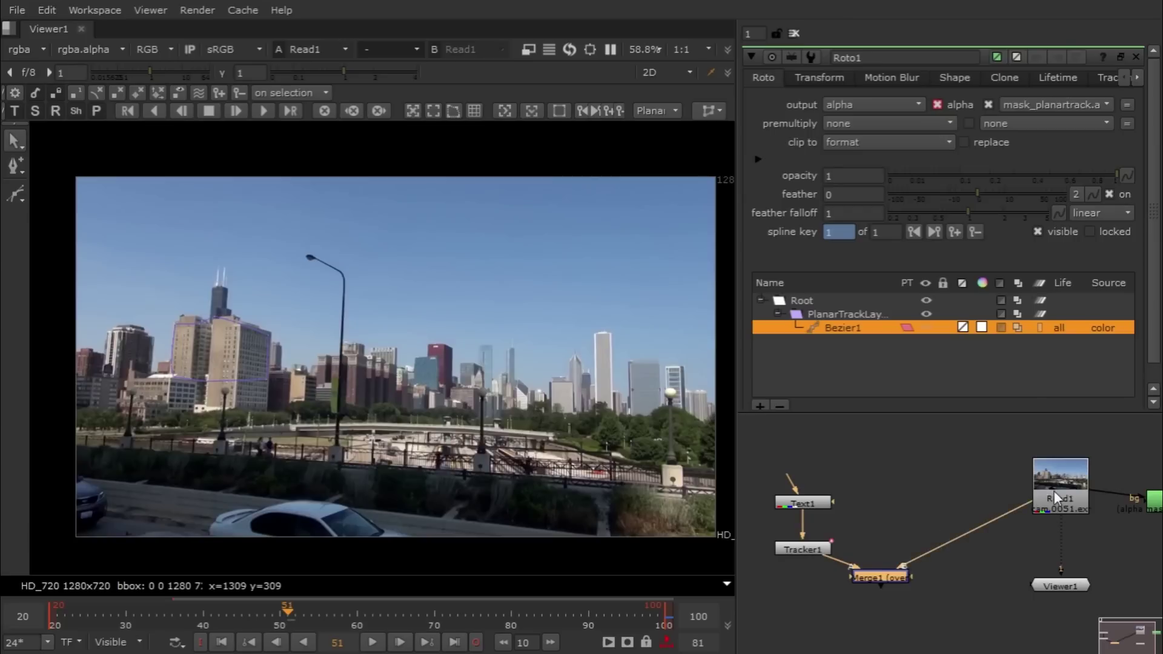
key(1)
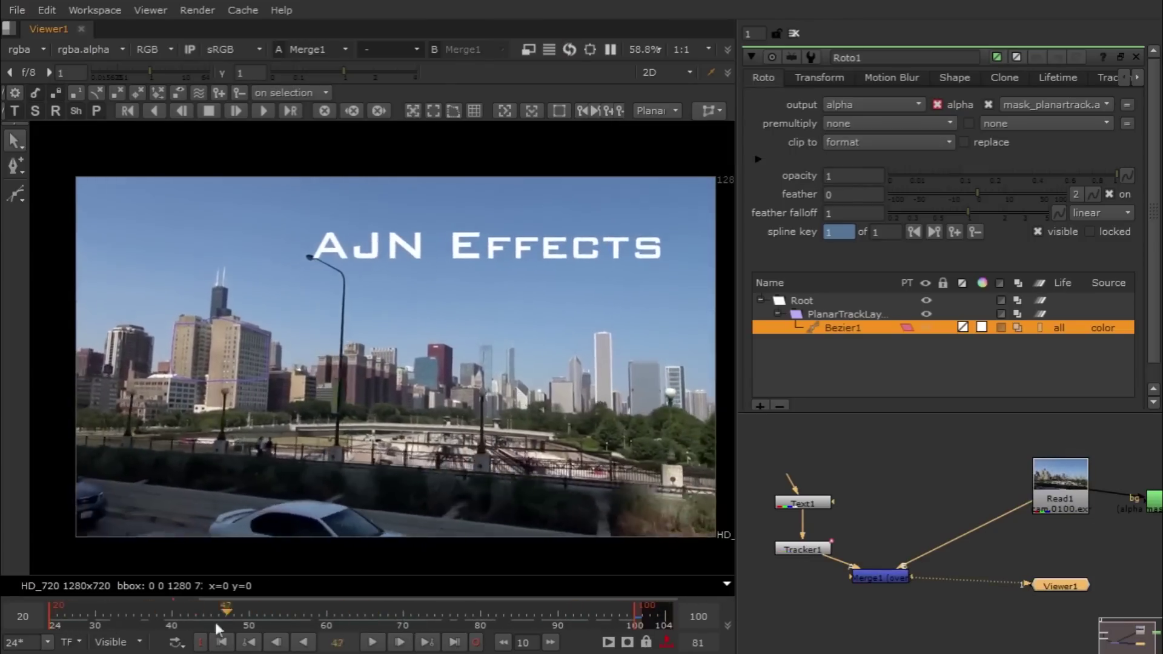
key(k)
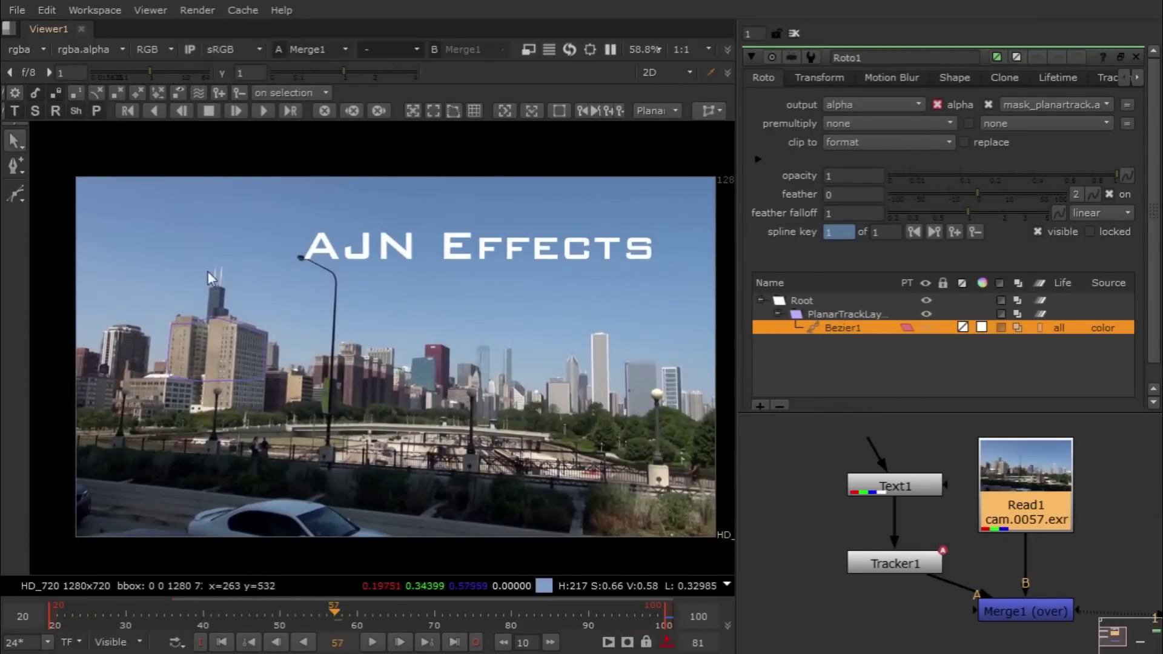
double_click(1006, 613)
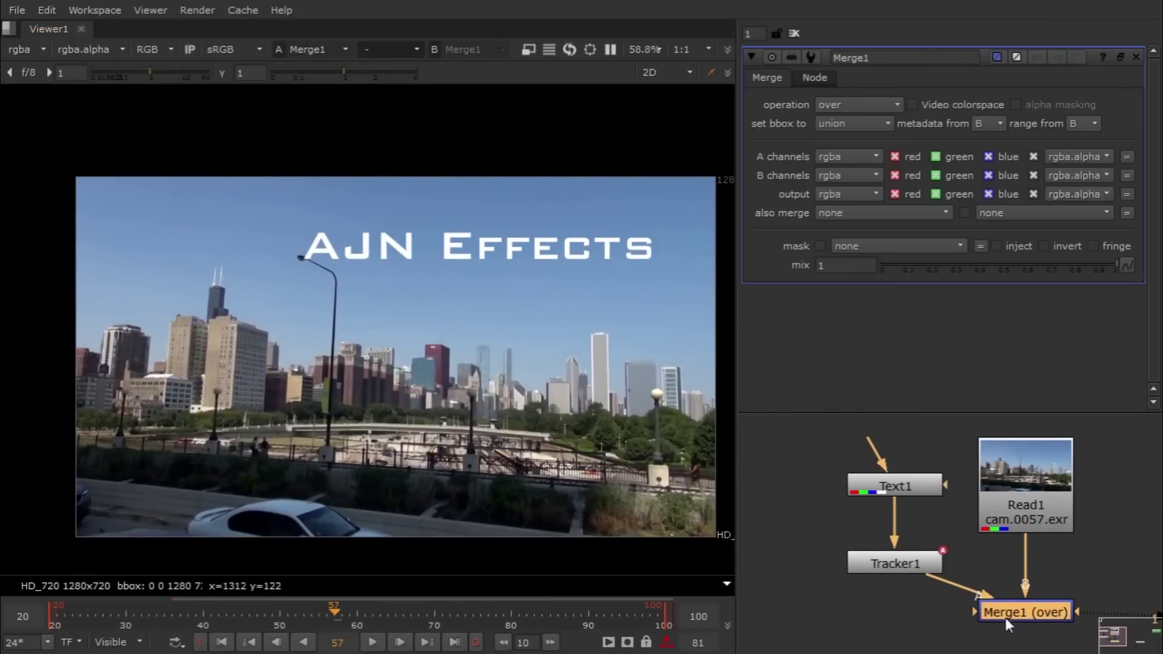
double_click(903, 562)
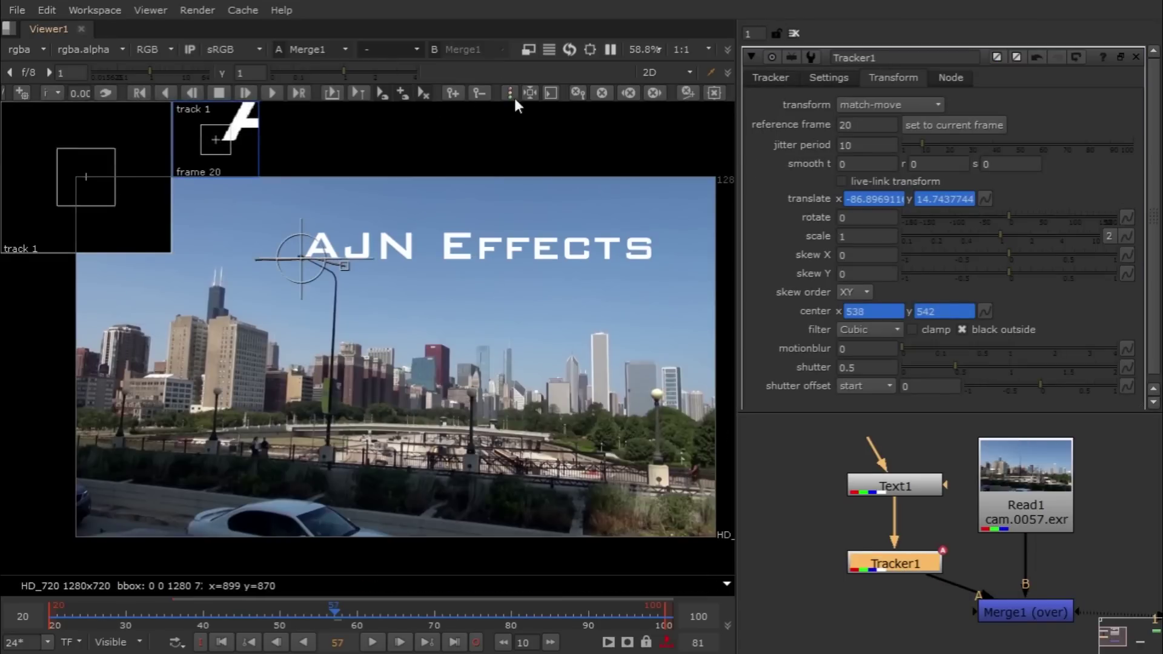